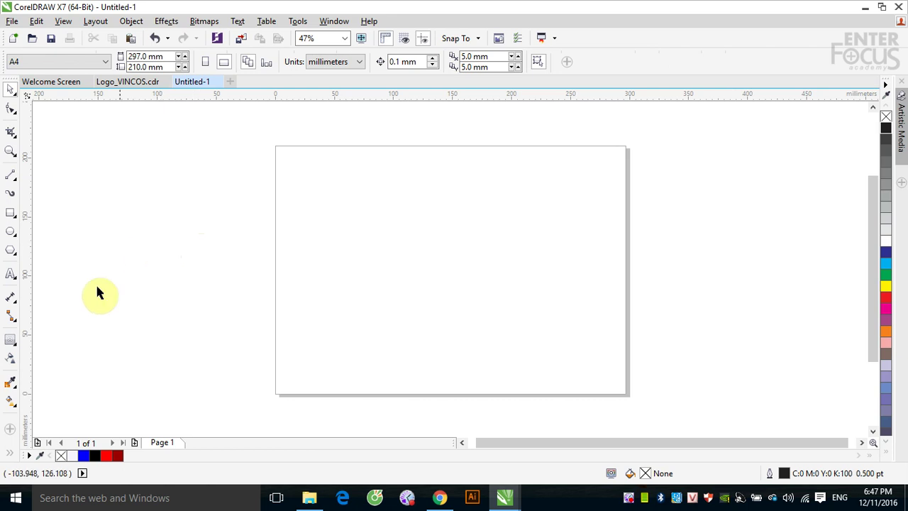
{"action": "left_click", "coordinate": [14, 339]}
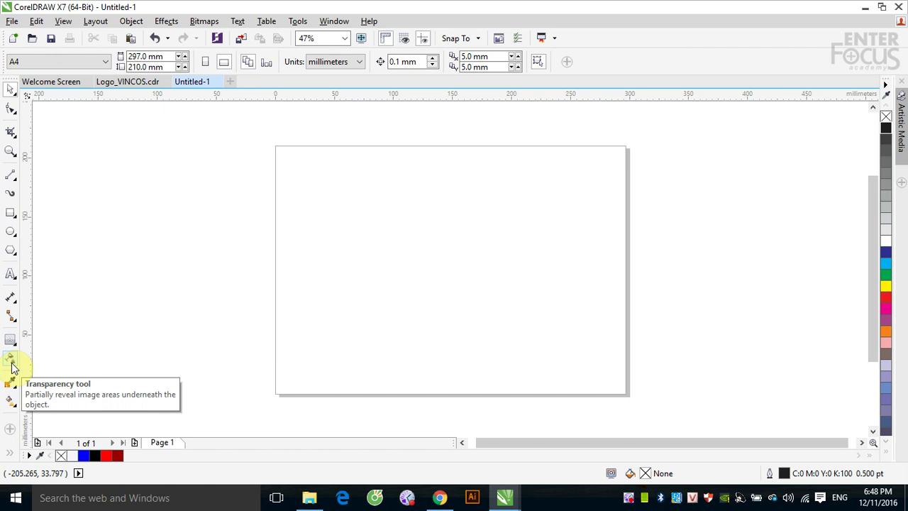
{"action": "left_click", "coordinate": [10, 341]}
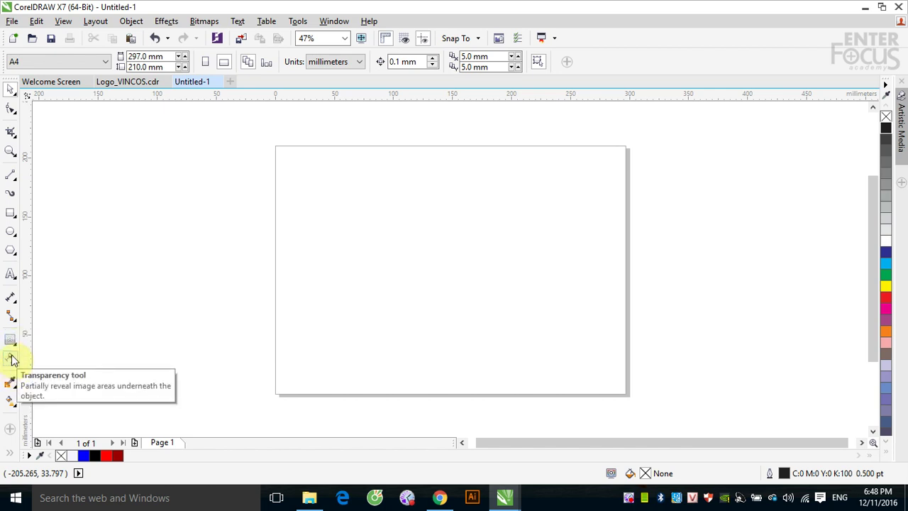
{"action": "left_click", "coordinate": [12, 343]}
{"action": "left_click", "coordinate": [11, 343]}
{"action": "left_click", "coordinate": [12, 342]}
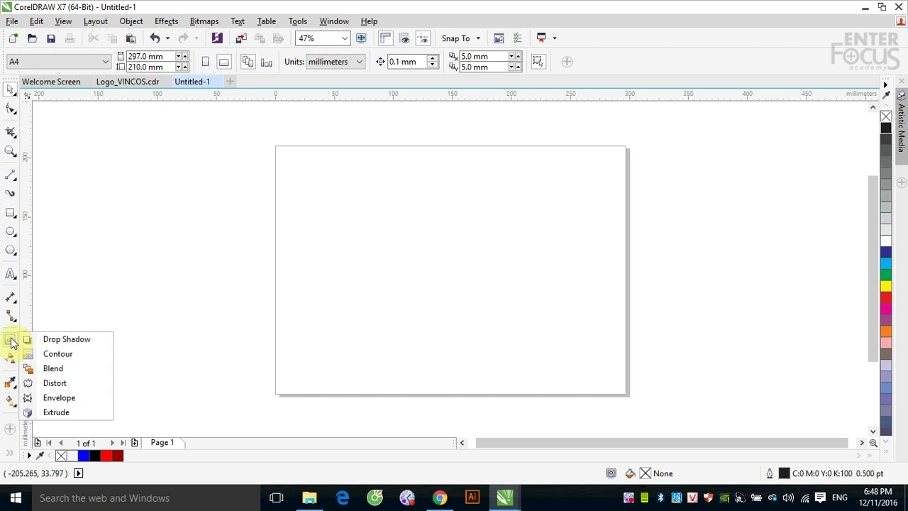
{"action": "left_click", "coordinate": [12, 343]}
{"action": "left_click", "coordinate": [11, 347]}
{"action": "left_click", "coordinate": [11, 349]}
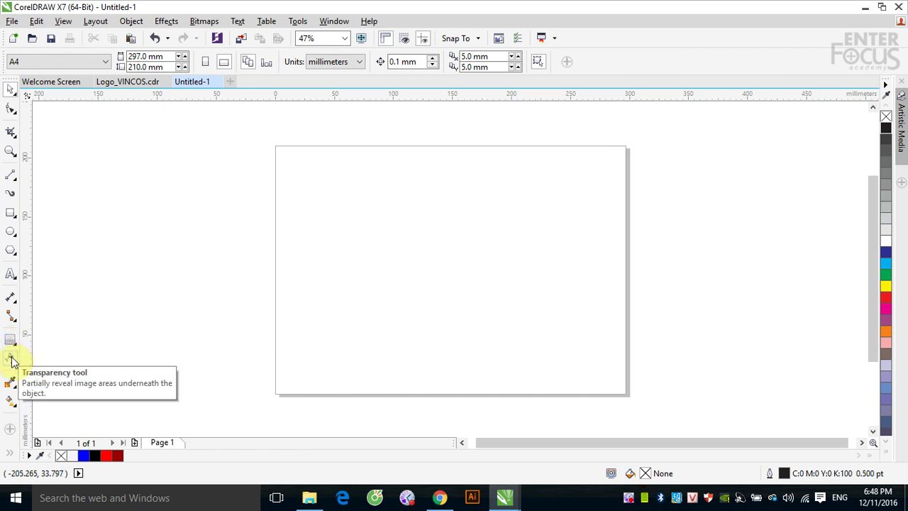
{"action": "left_click", "coordinate": [167, 37]}
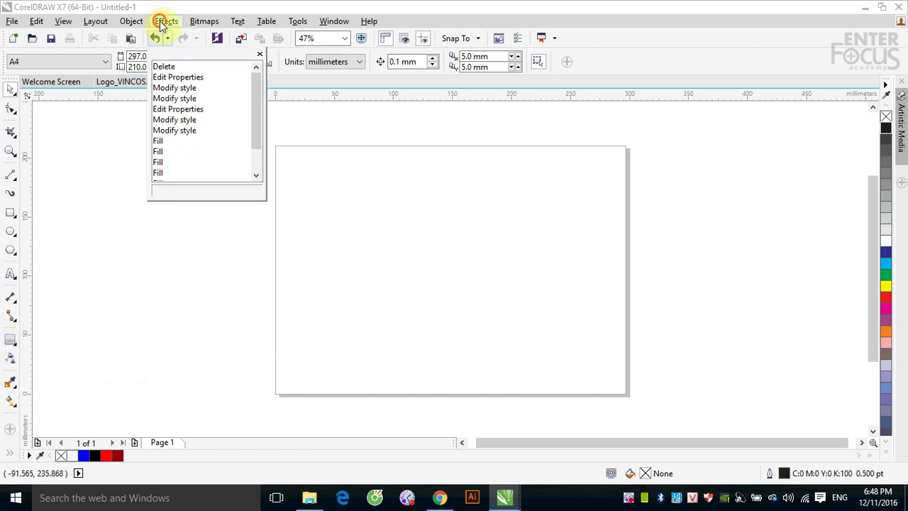
{"action": "left_click", "coordinate": [163, 21]}
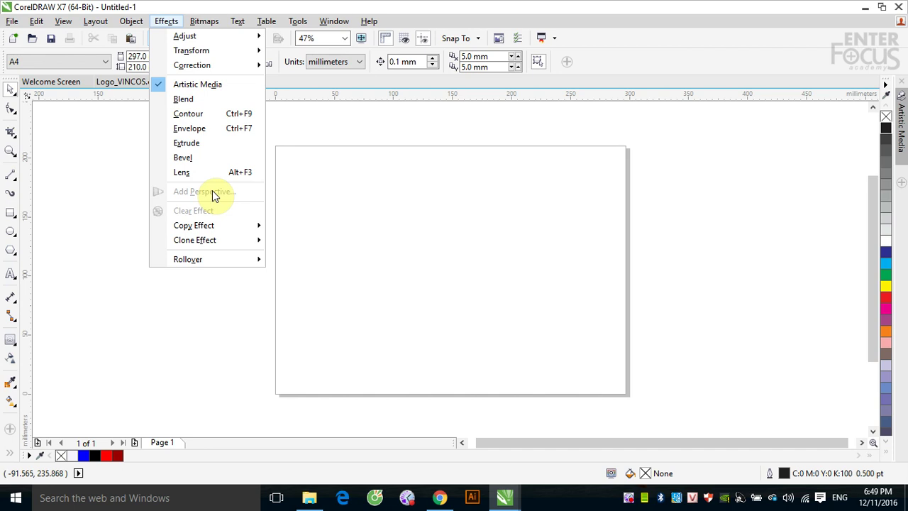
Draw a square about 79 mm wide in the upper-left part of the page and fill it with cyan
{"action": "left_click", "coordinate": [10, 213]}
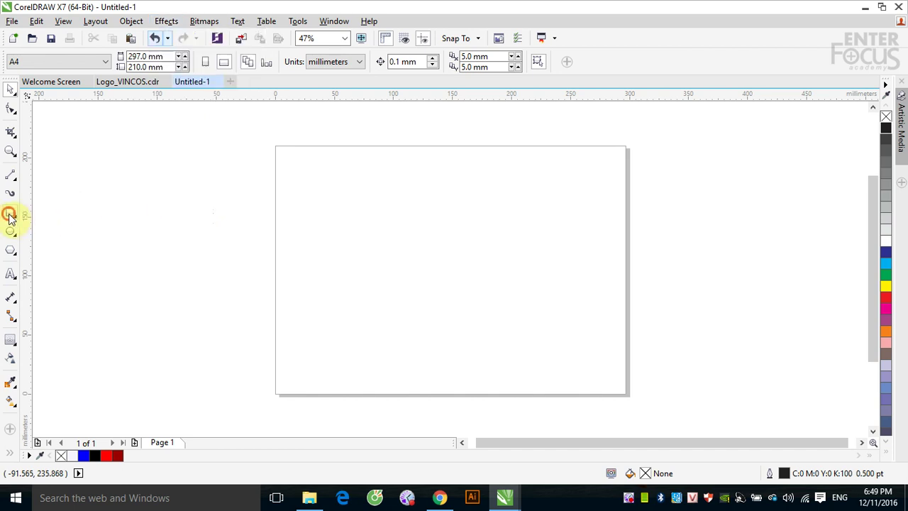
{"action": "left_click_drag", "start_coordinate": [307, 175], "coordinate": [399, 268]}
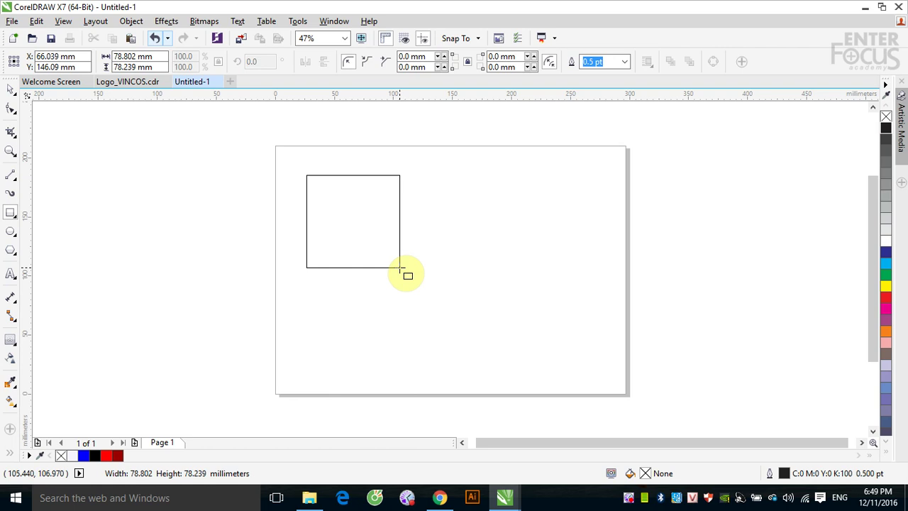
{"action": "left_click_drag", "start_coordinate": [400, 270], "coordinate": [404, 272]}
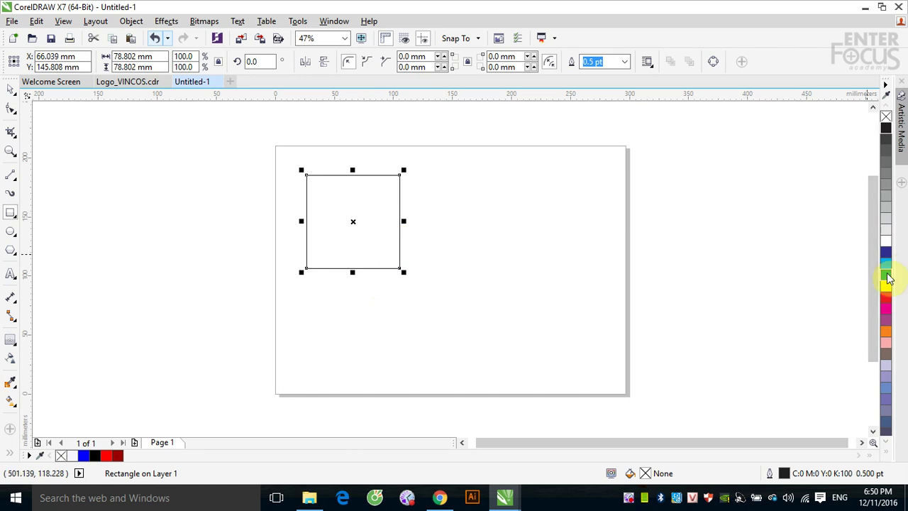
{"action": "left_click_drag", "start_coordinate": [886, 274], "coordinate": [361, 208]}
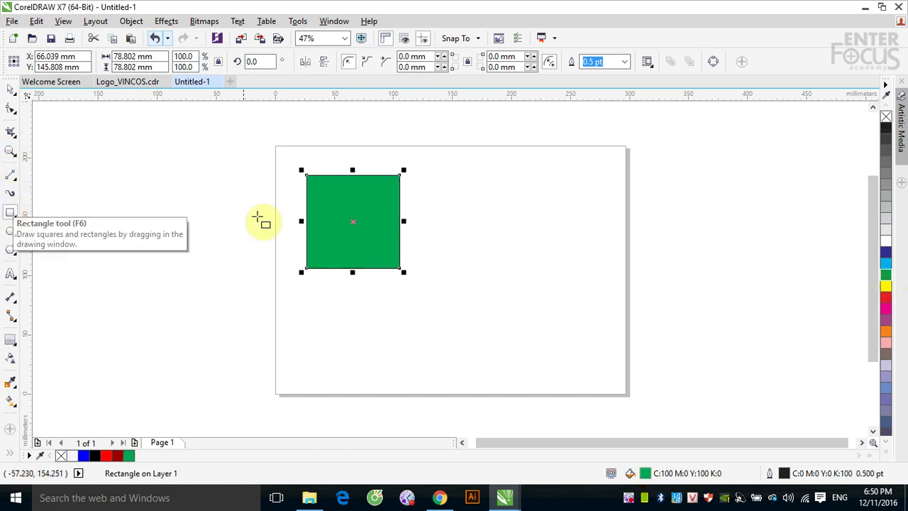
{"action": "left_click", "coordinate": [886, 263]}
Draw a second square about 90 mm wide overlapping the cyan square's lower-right corner and fill it with yellow
{"action": "left_click_drag", "start_coordinate": [342, 208], "coordinate": [449, 315]}
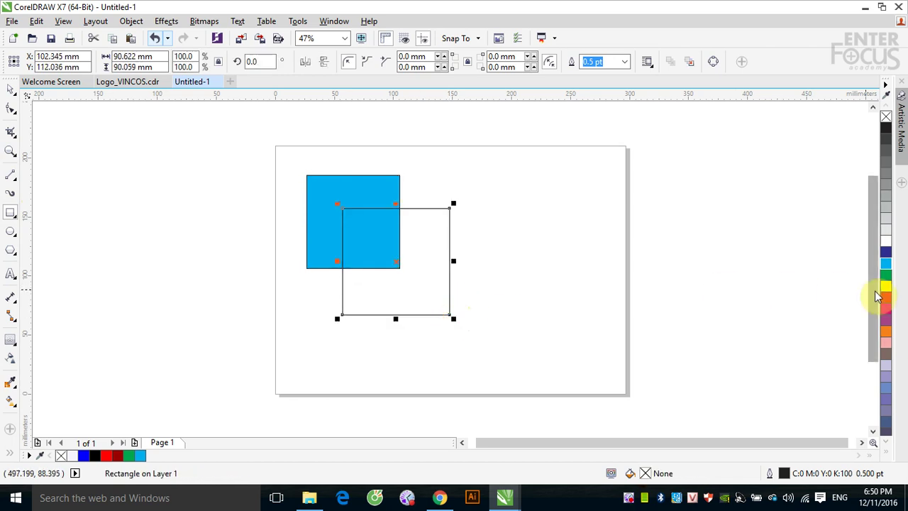
{"action": "left_click", "coordinate": [886, 287]}
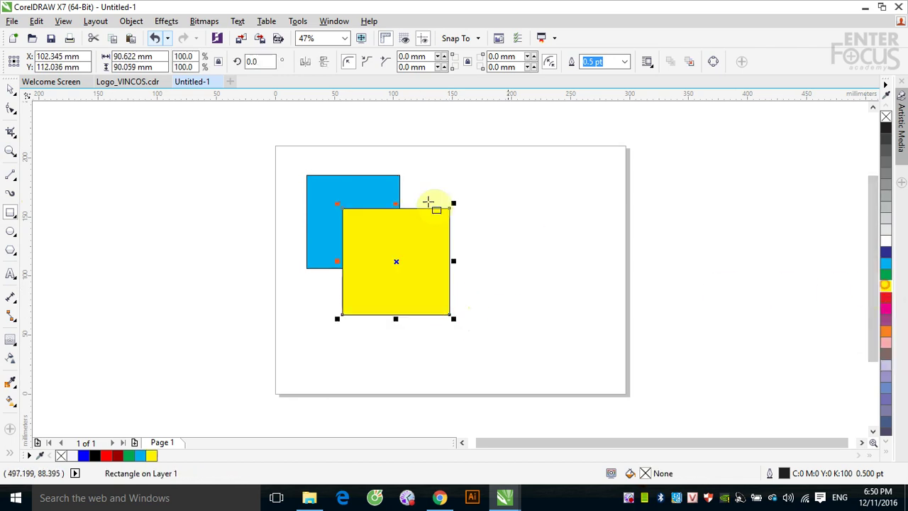
{"action": "left_click", "coordinate": [11, 90]}
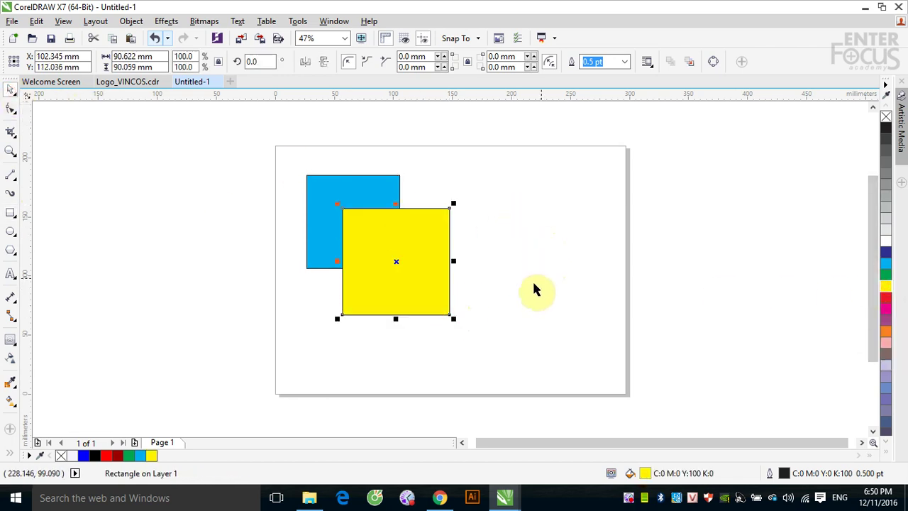
Apply a uniform transparency to the yellow square, trying the values 0 and 100 and ending at 52
{"action": "left_click", "coordinate": [11, 360]}
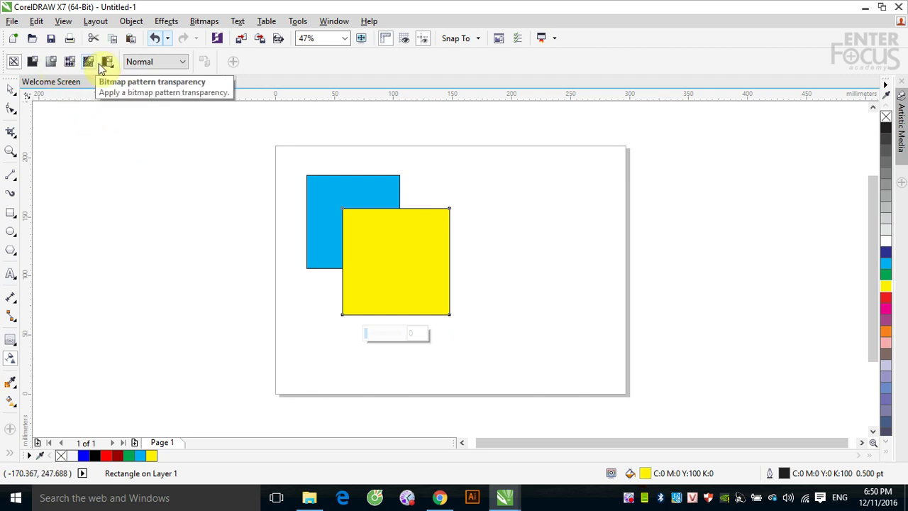
{"action": "left_click", "coordinate": [34, 63]}
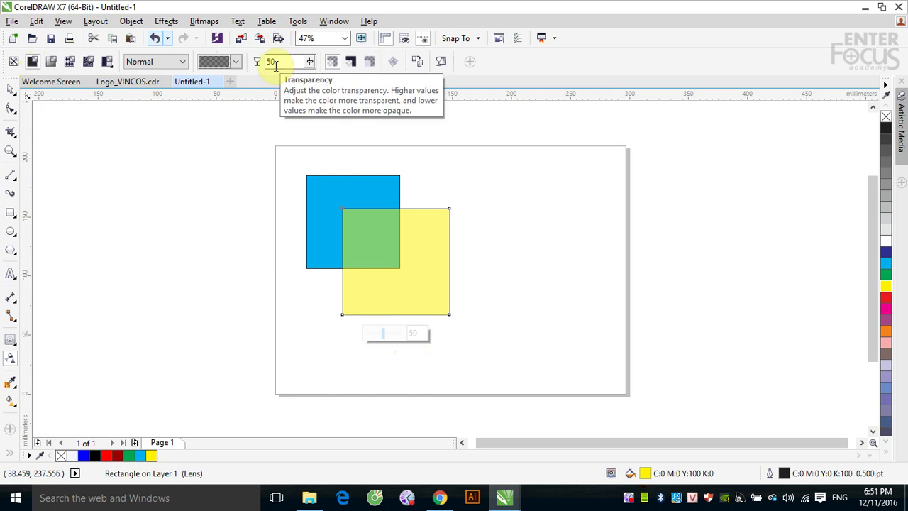
{"action": "double_click", "coordinate": [415, 333]}
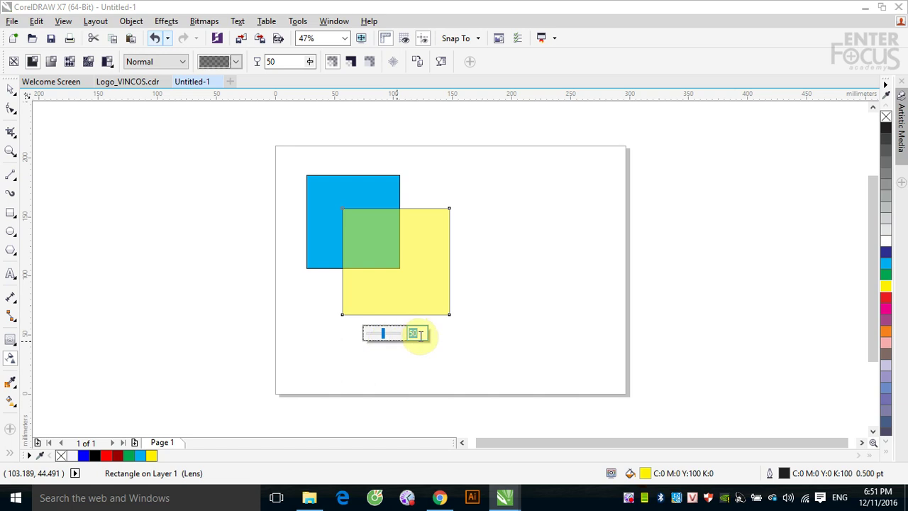
{"action": "type", "text": "0"}
{"action": "left_click", "coordinate": [383, 333]}
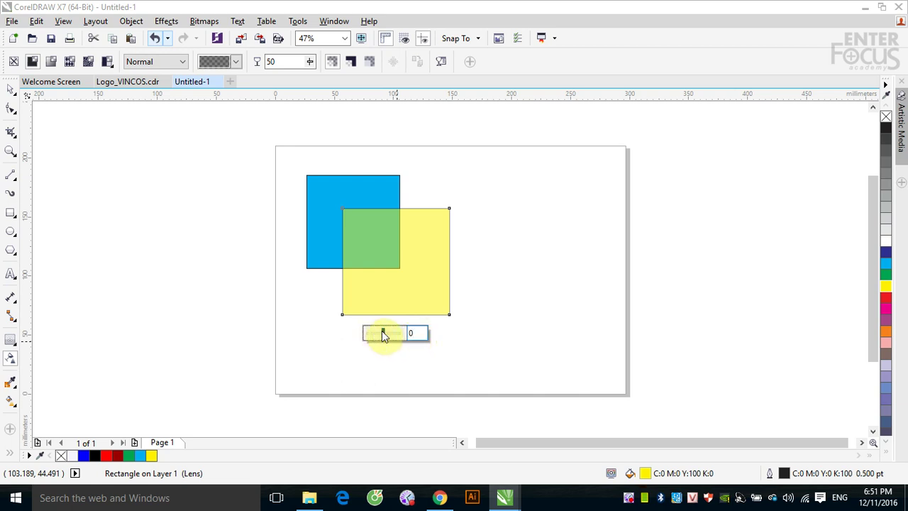
{"action": "left_click_drag", "start_coordinate": [382, 333], "coordinate": [365, 334]}
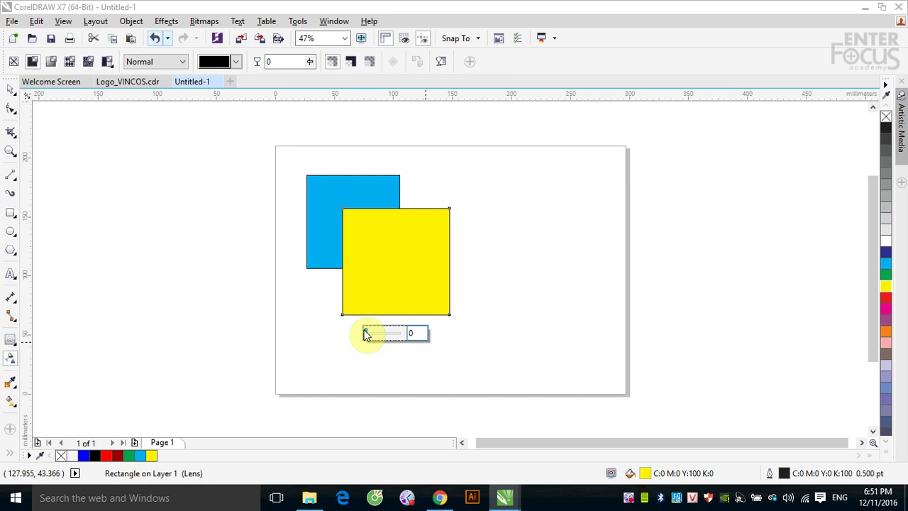
{"action": "left_click_drag", "start_coordinate": [366, 334], "coordinate": [402, 334]}
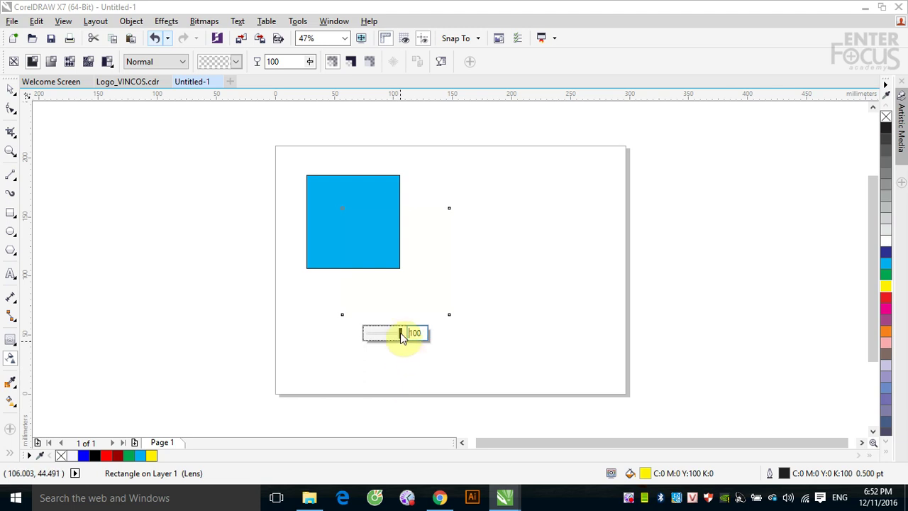
{"action": "left_click_drag", "start_coordinate": [402, 334], "coordinate": [385, 334]}
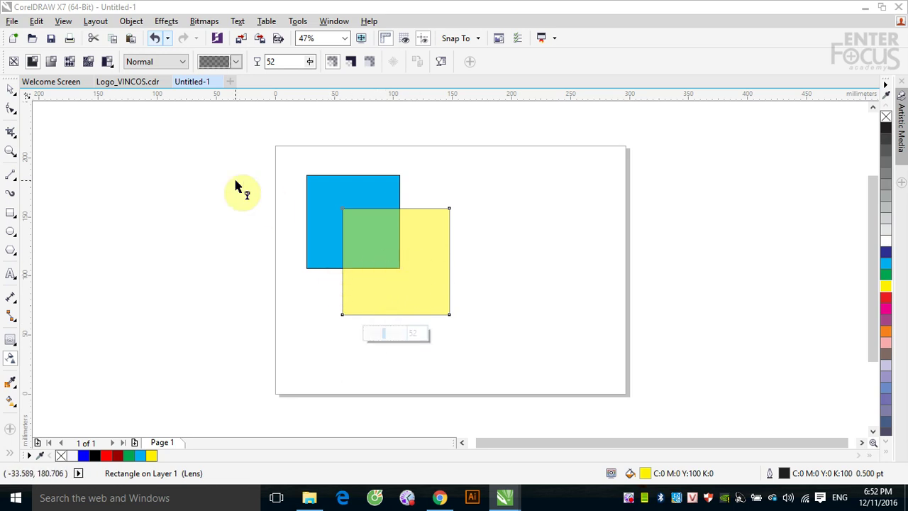
Apply a fountain transparency to the yellow square and set its start node's transparency to 63%
{"action": "left_click", "coordinate": [52, 63]}
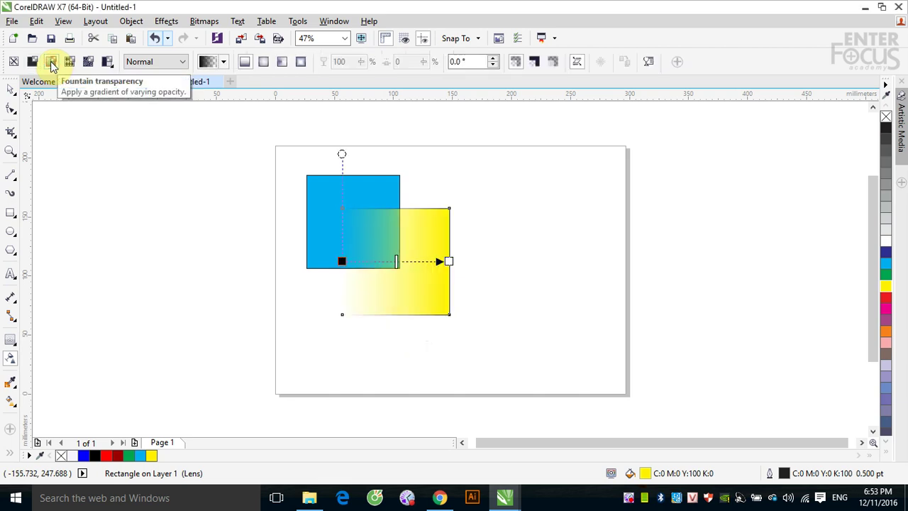
{"action": "left_click", "coordinate": [342, 261]}
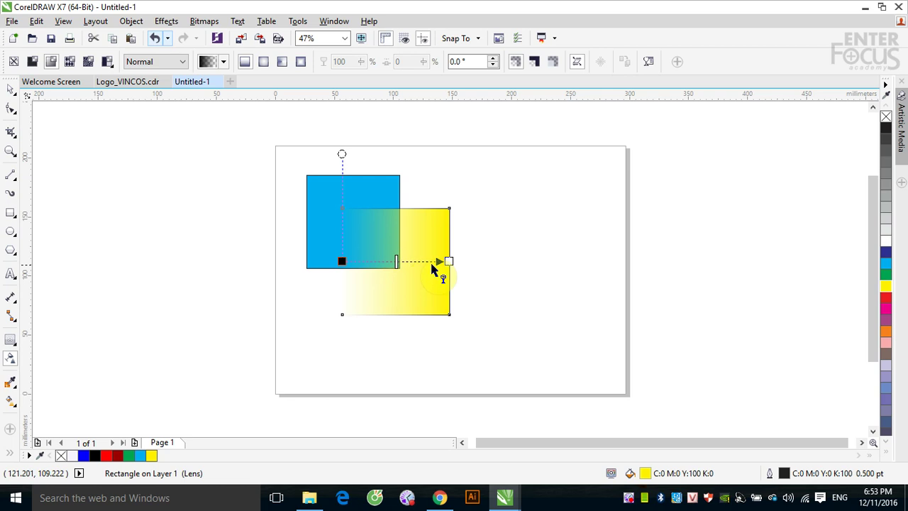
{"action": "left_click", "coordinate": [449, 261]}
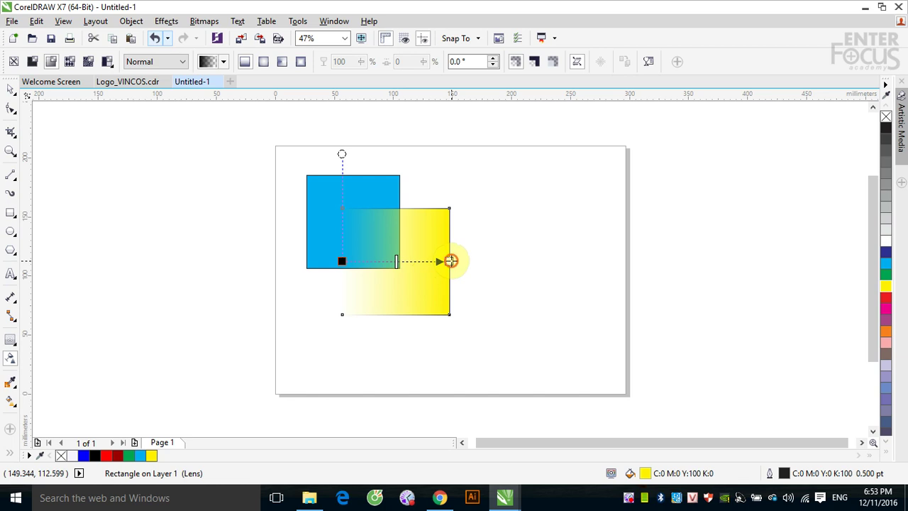
{"action": "left_click", "coordinate": [449, 261]}
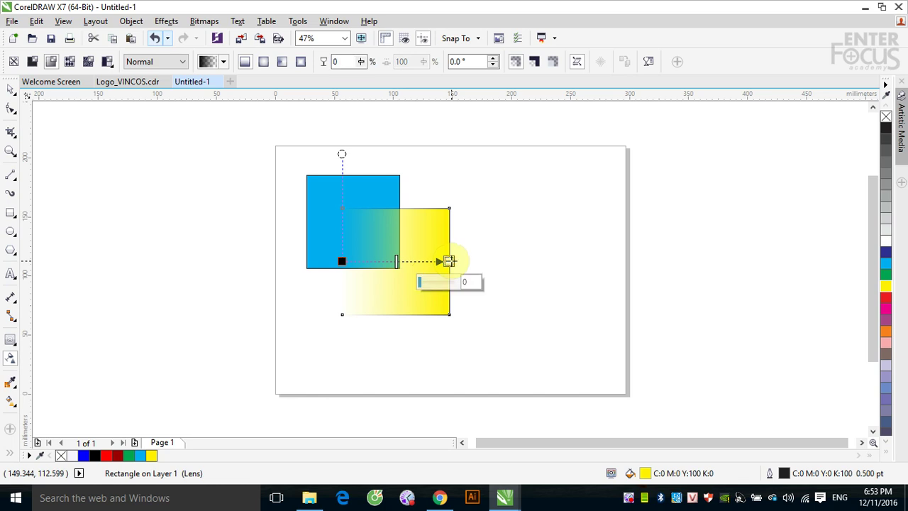
{"action": "left_click", "coordinate": [341, 261]}
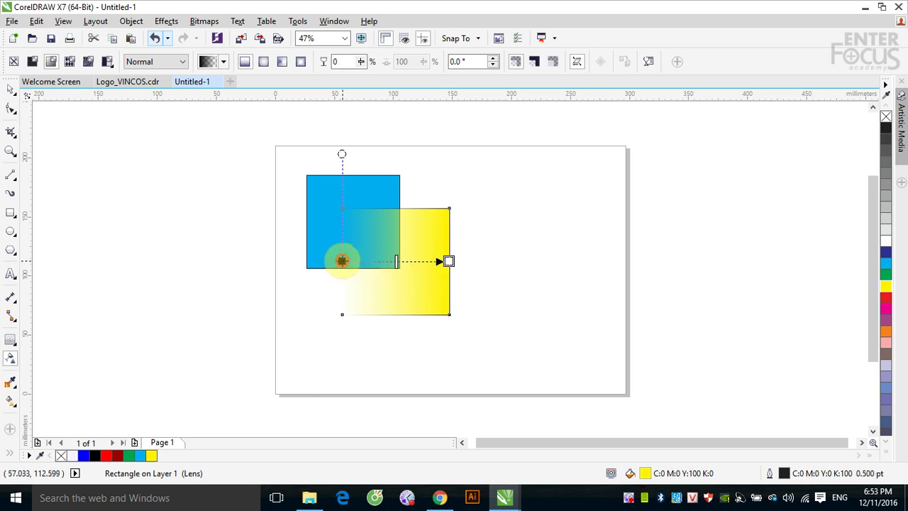
{"action": "left_click", "coordinate": [341, 261]}
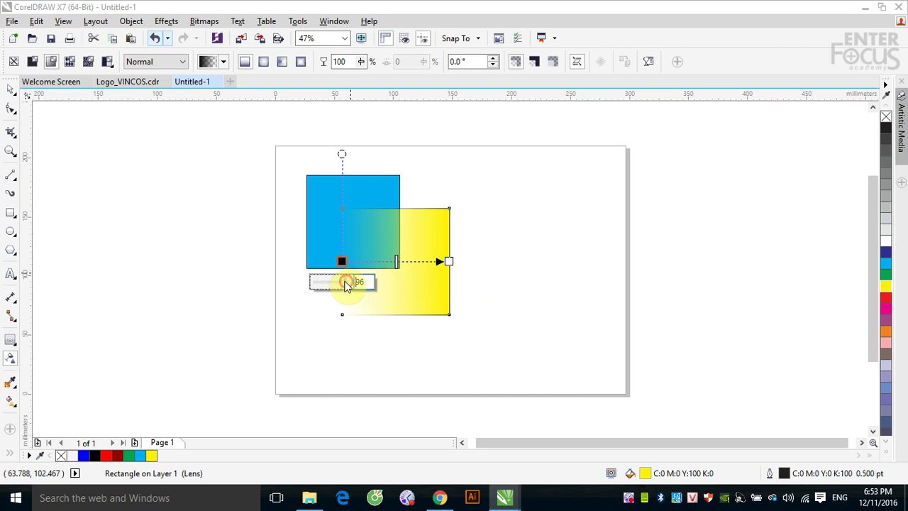
{"action": "left_click_drag", "start_coordinate": [347, 283], "coordinate": [338, 285]}
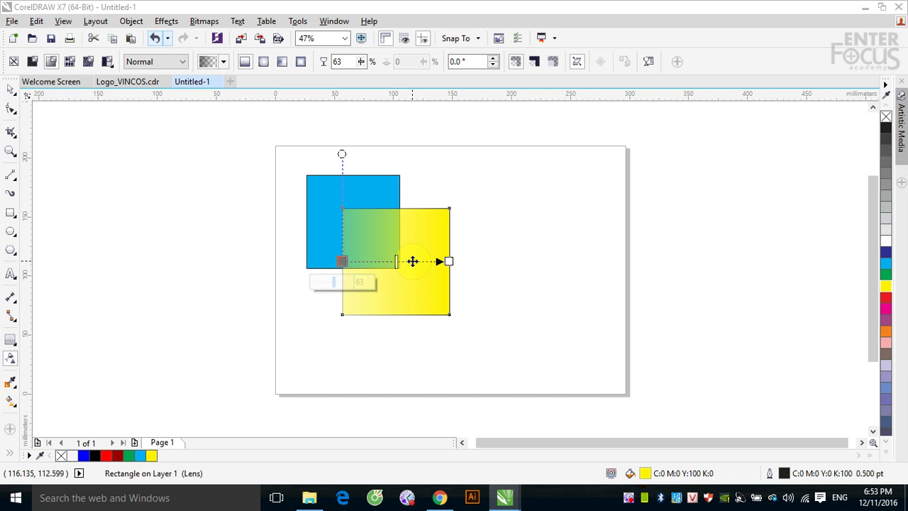
Add an intermediate node at the 65% position of the fountain transparency and set its transparency to 56%
{"action": "left_click_drag", "start_coordinate": [412, 261], "coordinate": [412, 261]}
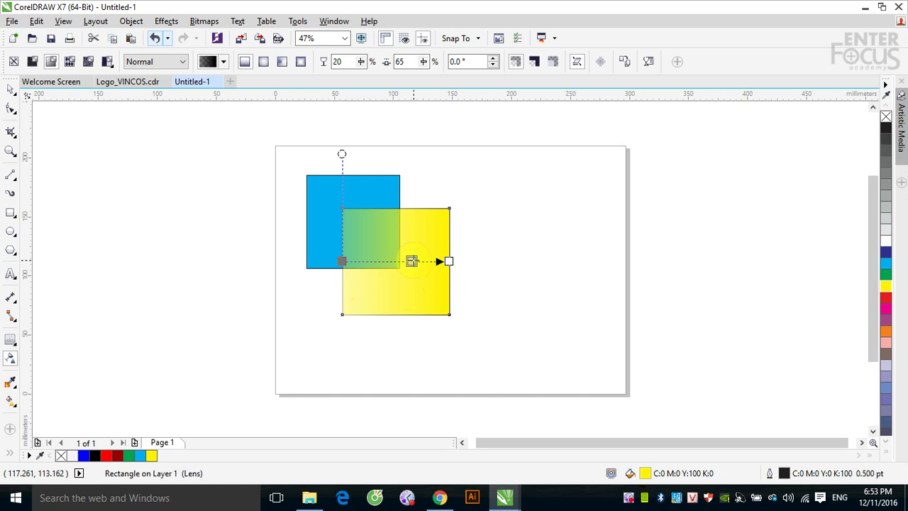
{"action": "left_click", "coordinate": [412, 262]}
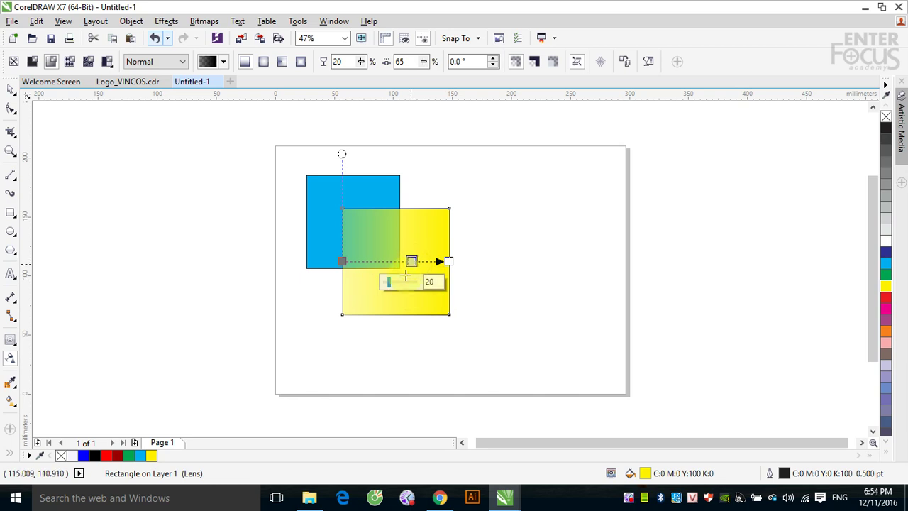
{"action": "left_click", "coordinate": [389, 283]}
{"action": "left_click_drag", "start_coordinate": [390, 283], "coordinate": [402, 285]}
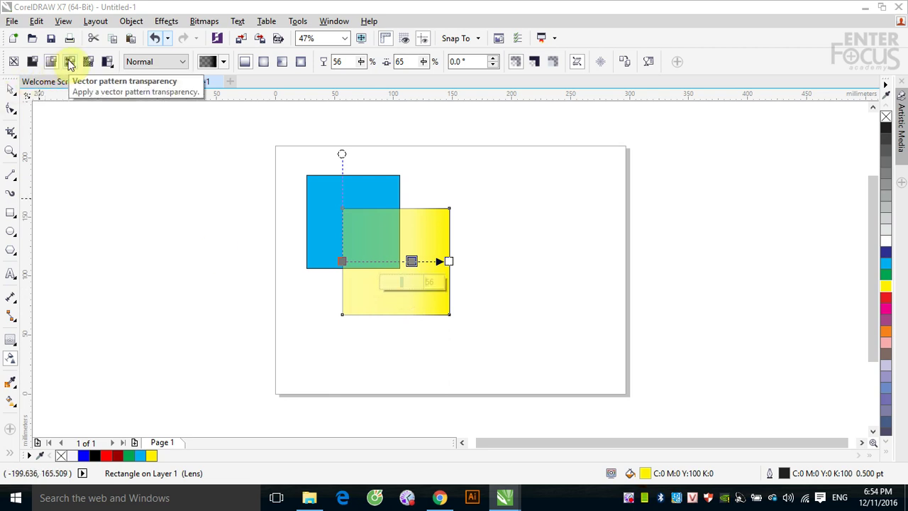
Apply a vector pattern transparency to the yellow square and browse the Personal pattern fills
{"action": "left_click", "coordinate": [69, 62]}
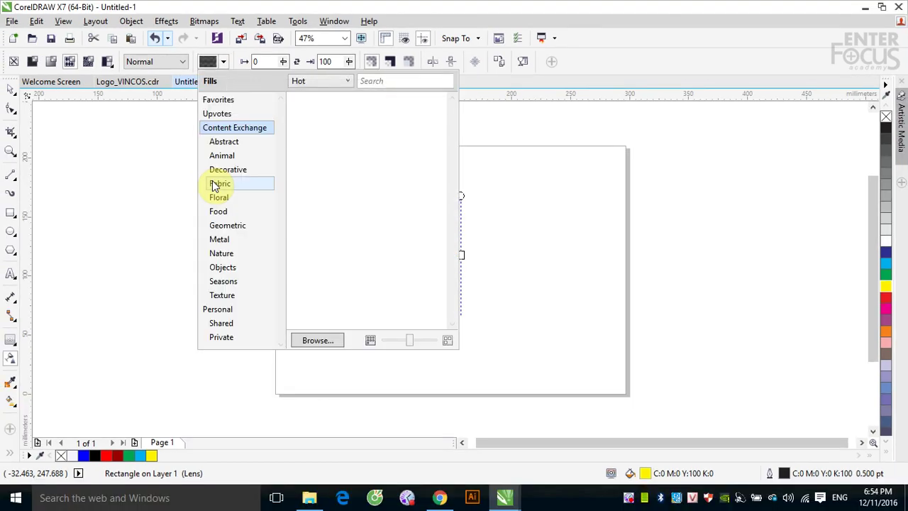
{"action": "left_click", "coordinate": [223, 309]}
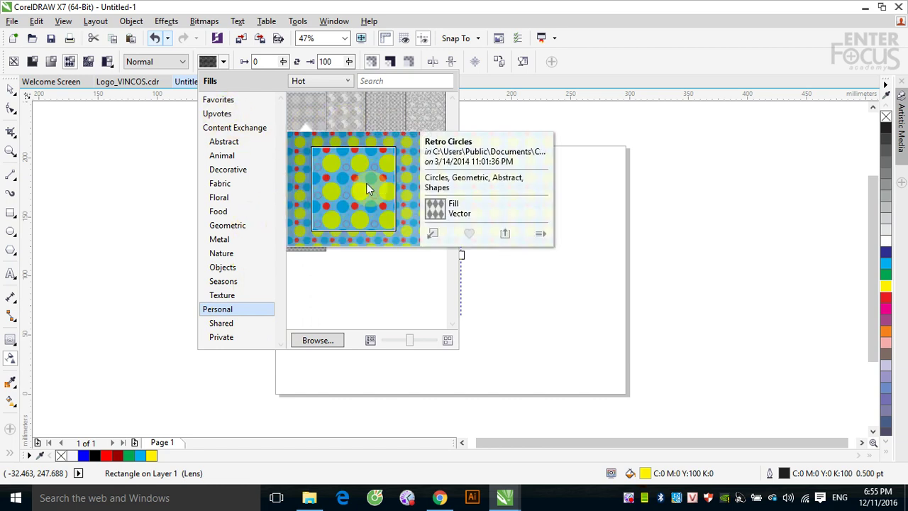
{"action": "left_click", "coordinate": [366, 183]}
{"action": "left_click", "coordinate": [525, 300]}
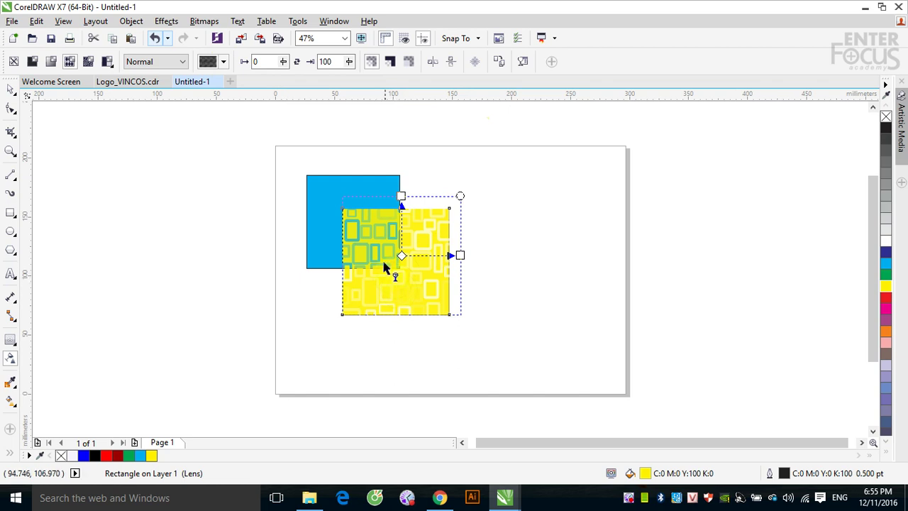
{"action": "left_click", "coordinate": [459, 254]}
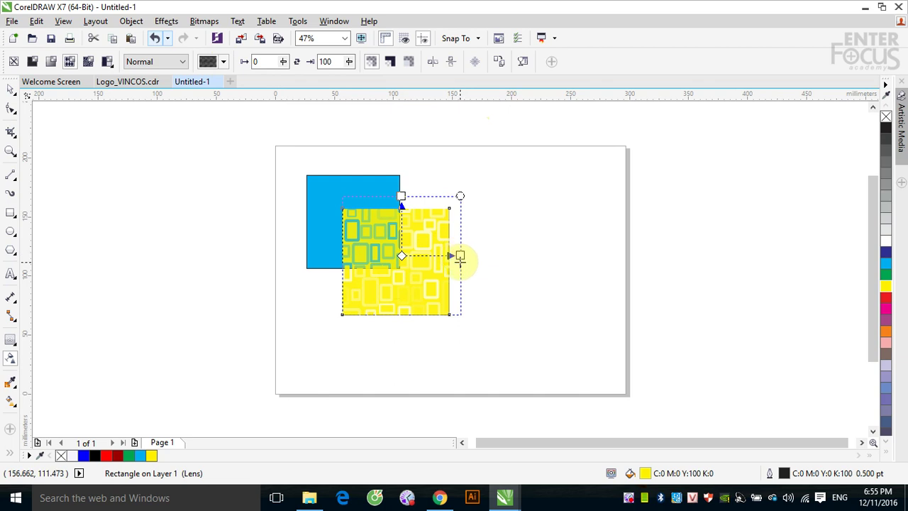
{"action": "left_click", "coordinate": [401, 195]}
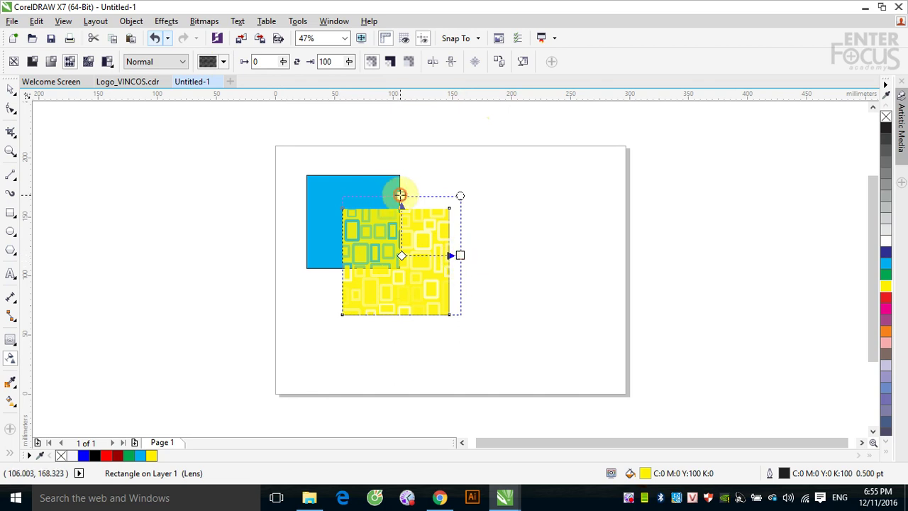
Try foreground transparency values of 61 and 42 on the yellow square's vector pattern, ending at 0
{"action": "left_click", "coordinate": [283, 61]}
{"action": "left_click_drag", "start_coordinate": [286, 82], "coordinate": [321, 82]}
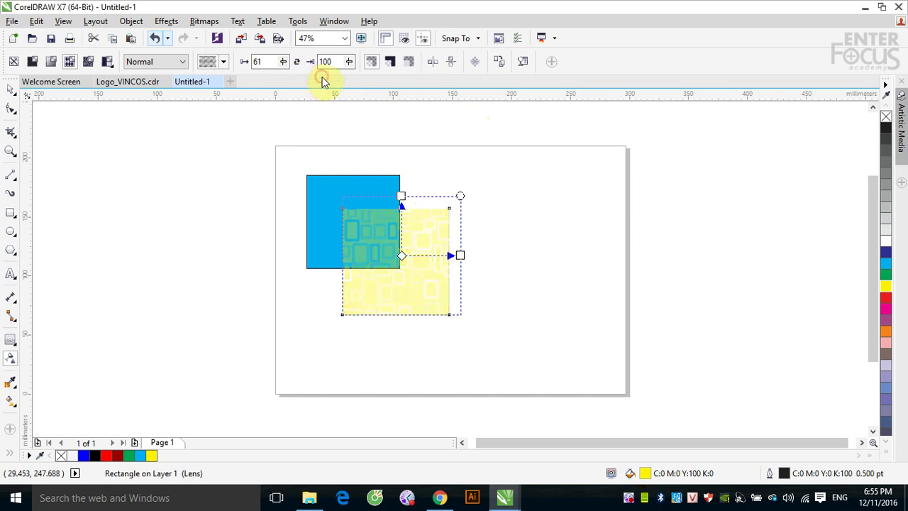
{"action": "left_click", "coordinate": [283, 62]}
{"action": "left_click", "coordinate": [281, 79]}
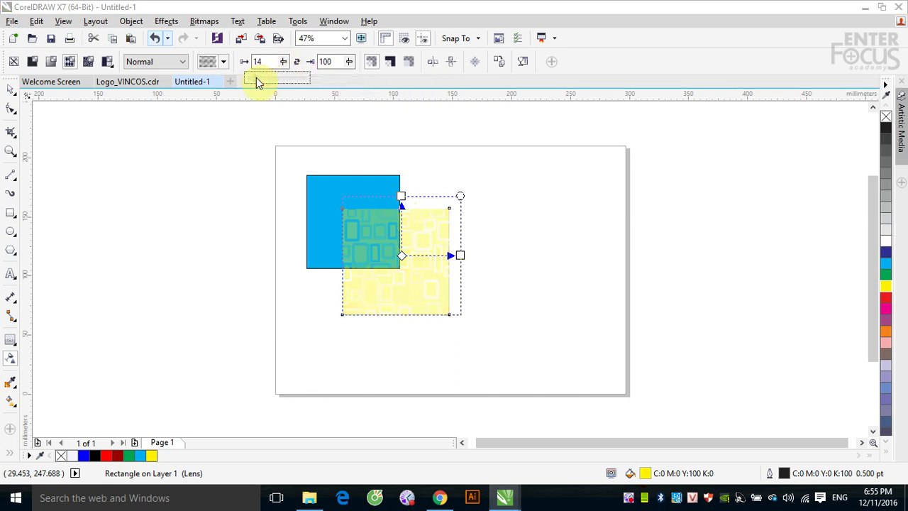
{"action": "left_click_drag", "start_coordinate": [258, 83], "coordinate": [244, 81]}
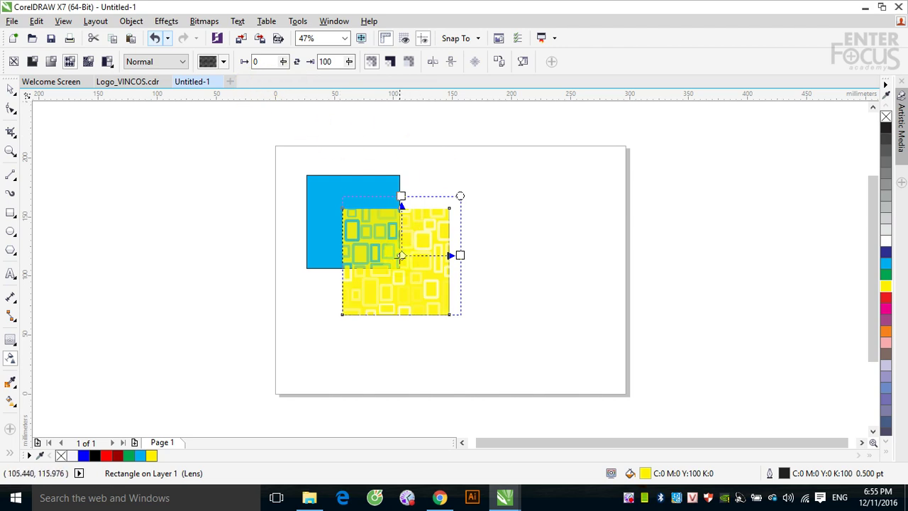
{"action": "left_click", "coordinate": [283, 79]}
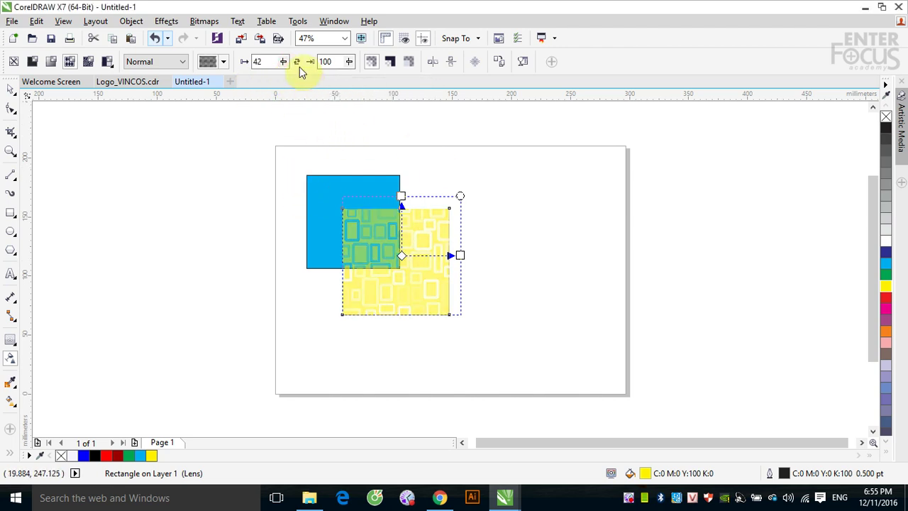
{"action": "left_click", "coordinate": [282, 62]}
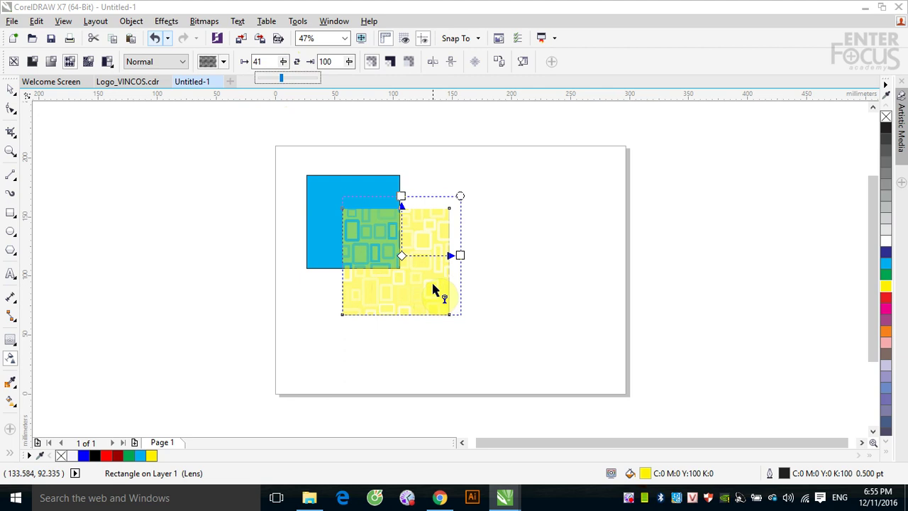
{"action": "left_click_drag", "start_coordinate": [282, 80], "coordinate": [252, 85]}
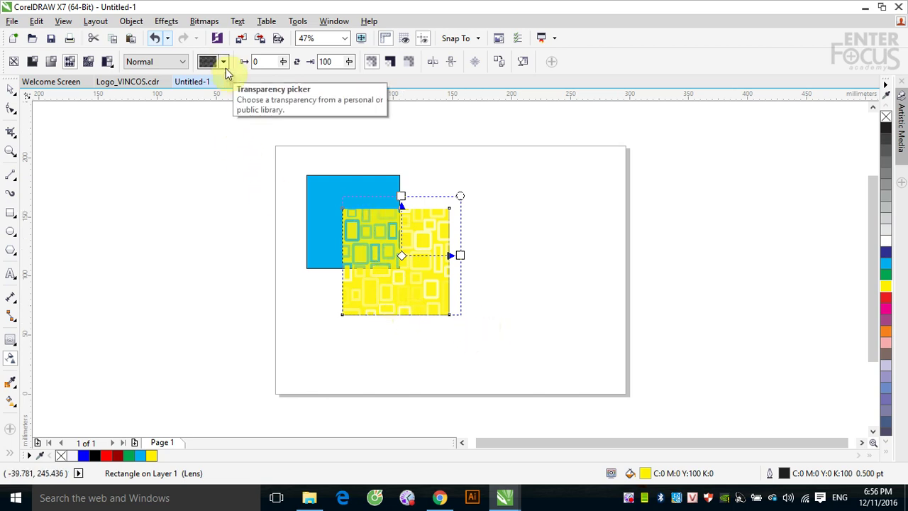
Set the vector pattern's background transparency to 63 after trying the values 96 and 0
{"action": "left_click", "coordinate": [349, 61]}
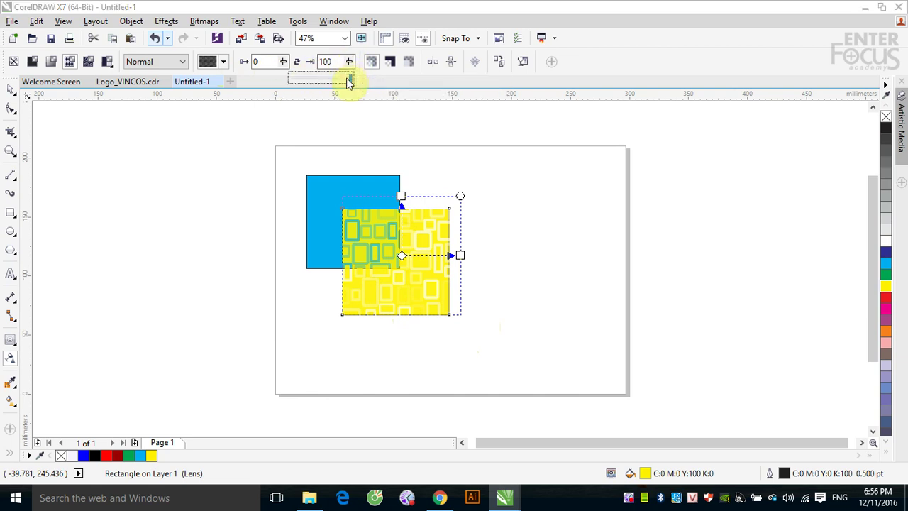
{"action": "left_click_drag", "start_coordinate": [348, 78], "coordinate": [345, 78]}
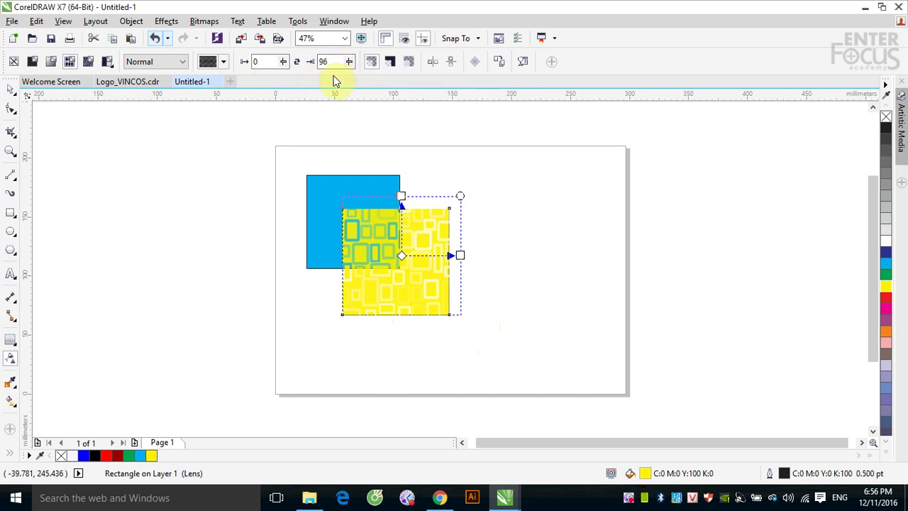
{"action": "double_click", "coordinate": [336, 62]}
{"action": "type", "text": "0"}
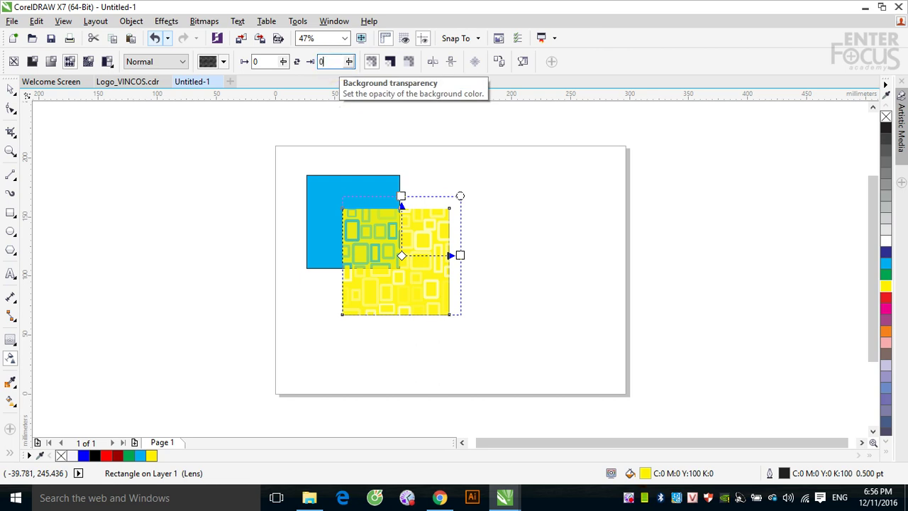
{"action": "key", "text": "Return"}
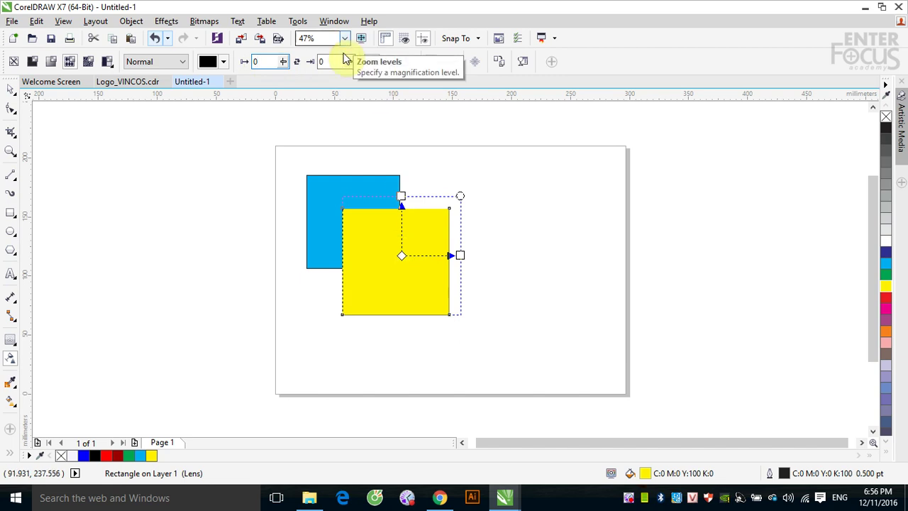
{"action": "left_click_drag", "start_coordinate": [347, 74], "coordinate": [386, 80]}
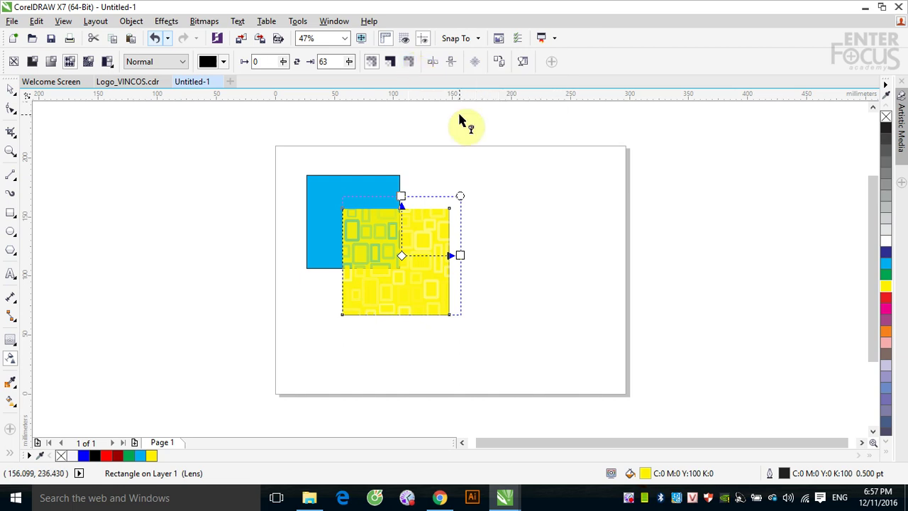
Examine the pattern's Edit Transparency settings and the available merge modes without changing anything
{"action": "left_click", "coordinate": [520, 63]}
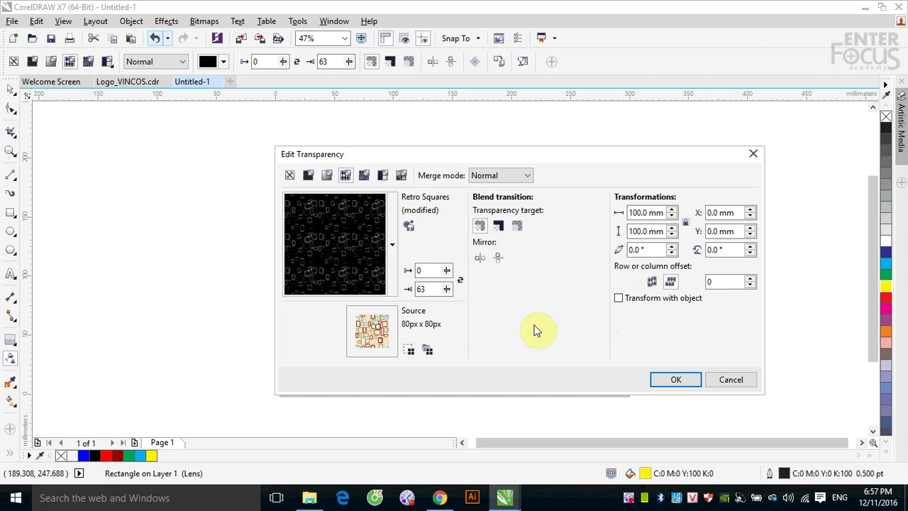
{"action": "left_click", "coordinate": [731, 380]}
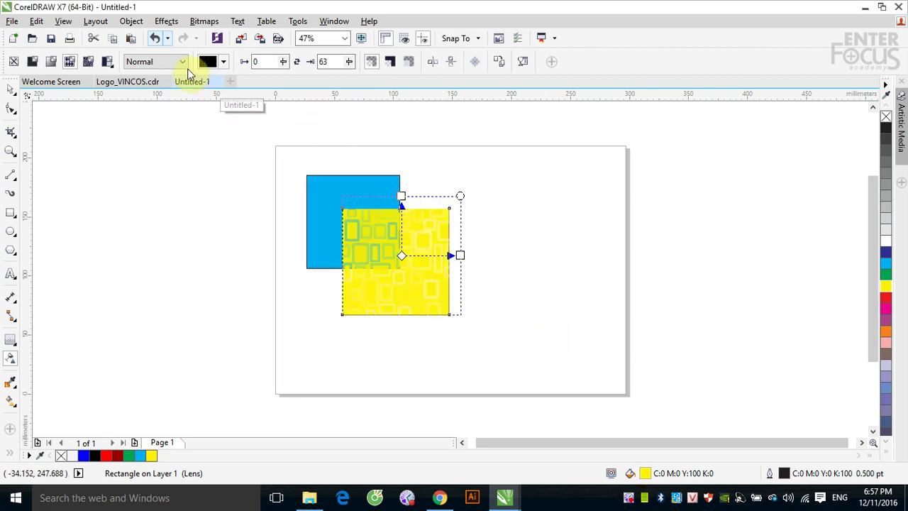
{"action": "left_click", "coordinate": [183, 63]}
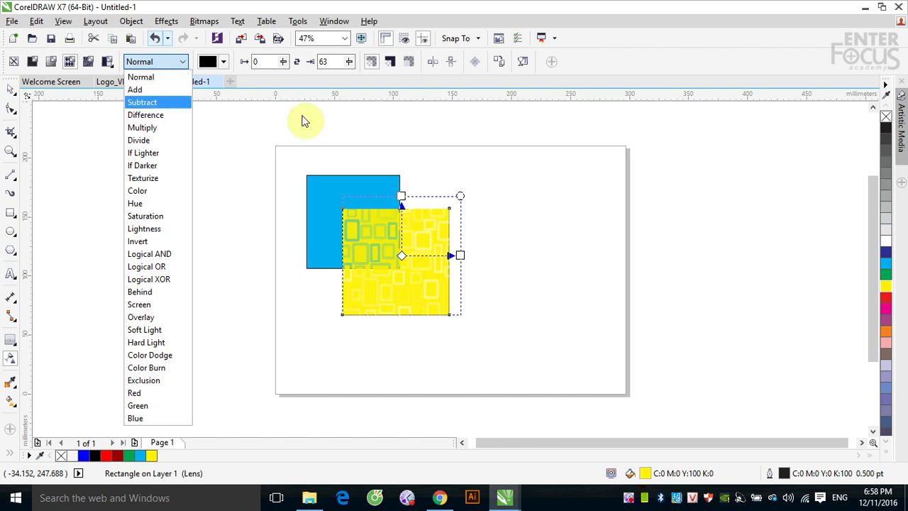
{"action": "left_click", "coordinate": [156, 61]}
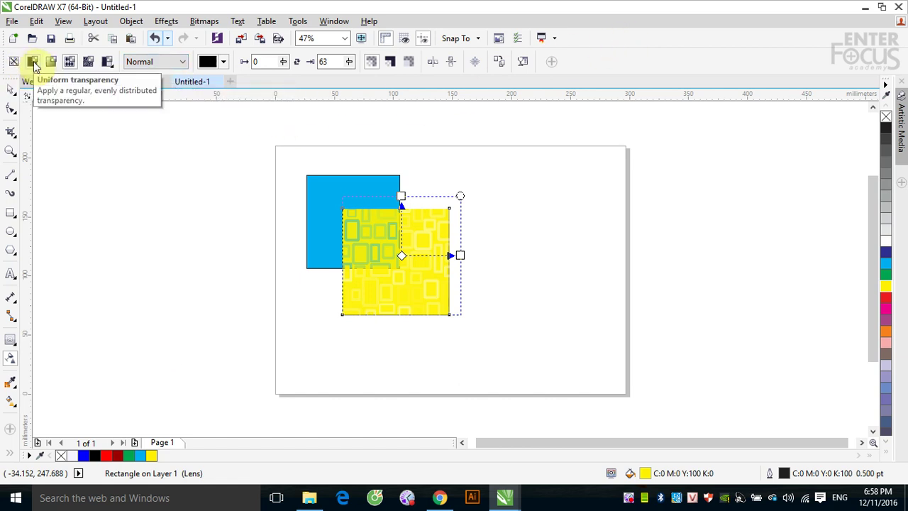
Replace the yellow square's pattern with a uniform transparency of 50 and deselect the square
{"action": "left_click", "coordinate": [35, 62]}
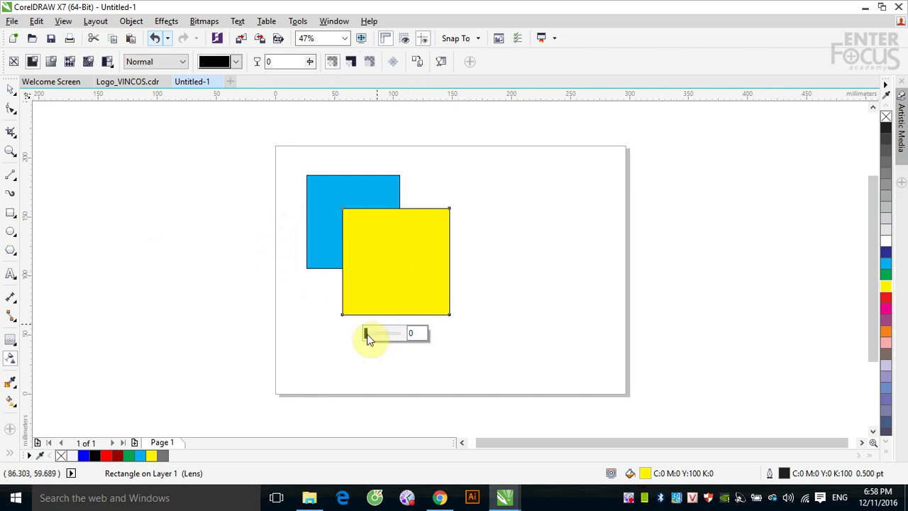
{"action": "left_click", "coordinate": [418, 334]}
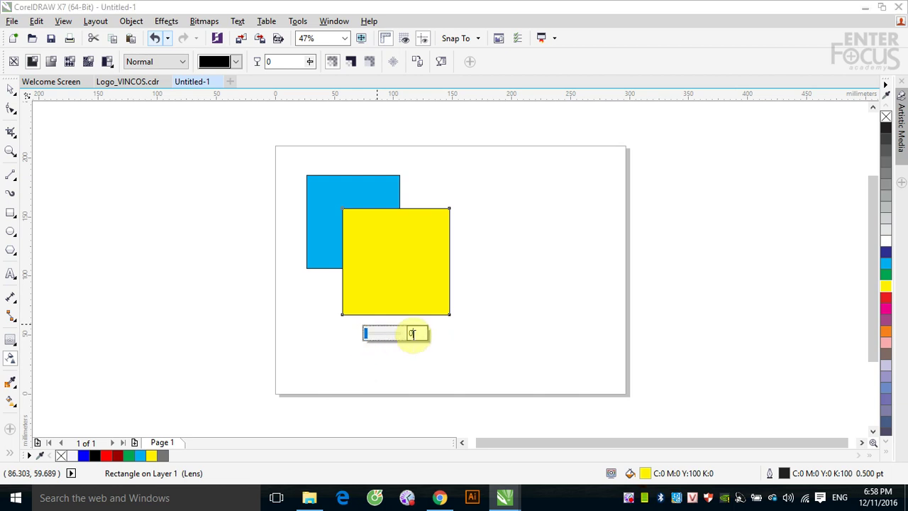
{"action": "type", "text": "50"}
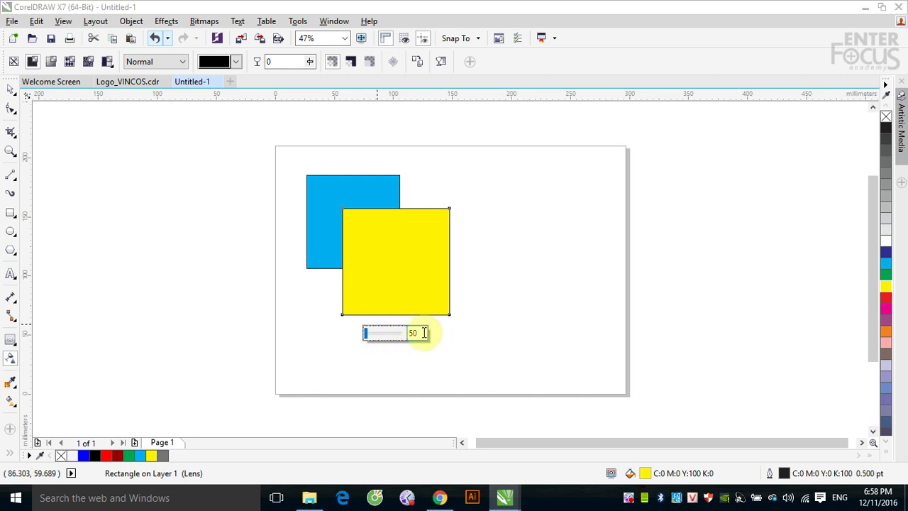
{"action": "key", "text": "Return"}
{"action": "left_click", "coordinate": [465, 317]}
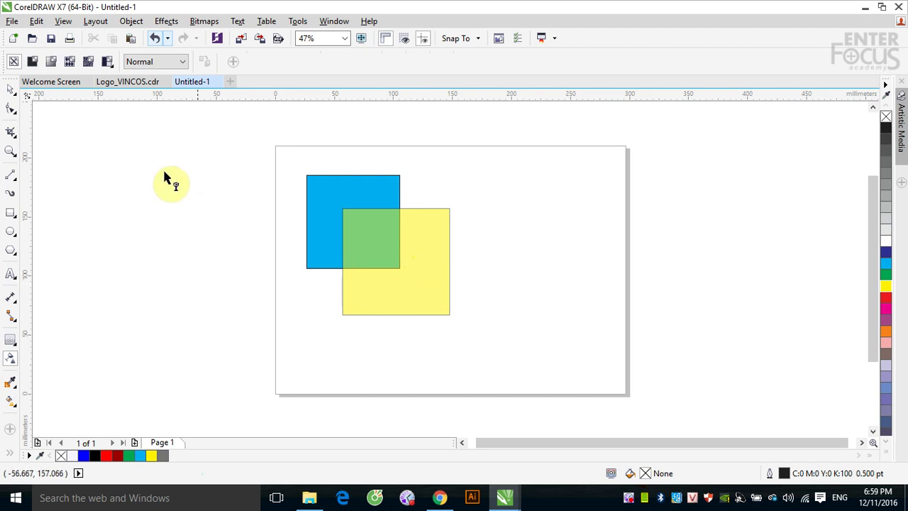
Reselect the yellow square and try the Add and Subtract merge modes on its transparency
{"action": "left_click", "coordinate": [426, 297]}
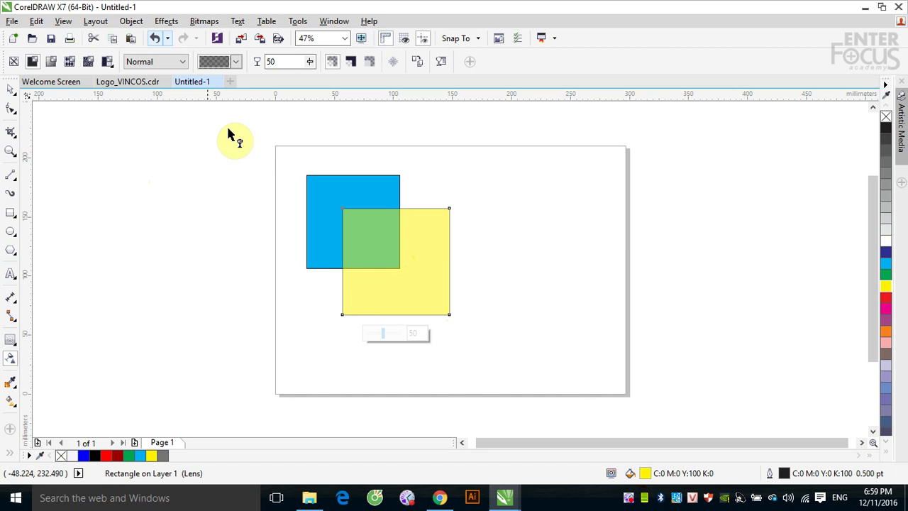
{"action": "left_click", "coordinate": [183, 64]}
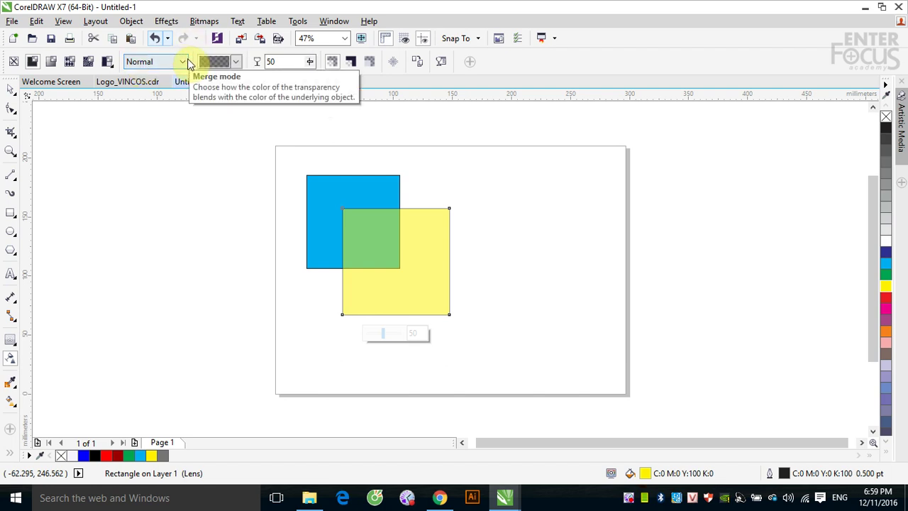
{"action": "key", "text": "F2"}
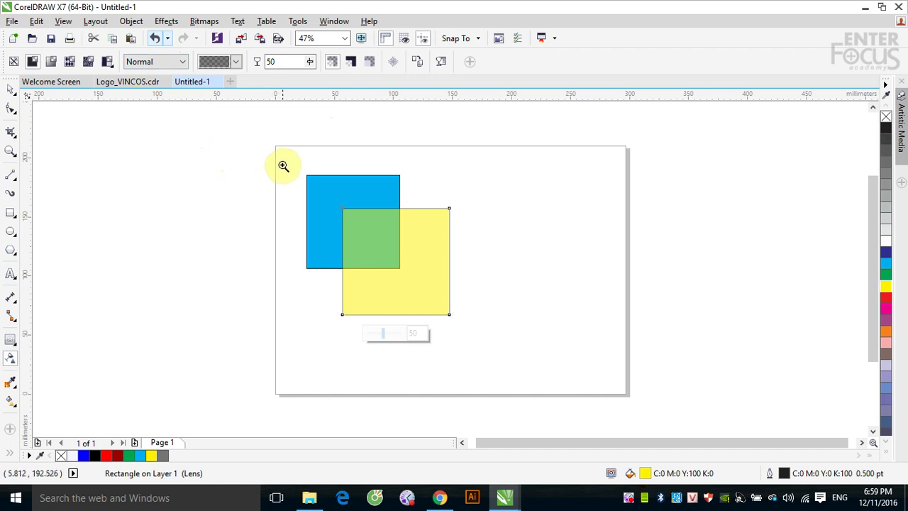
{"action": "left_click_drag", "start_coordinate": [290, 160], "coordinate": [462, 323]}
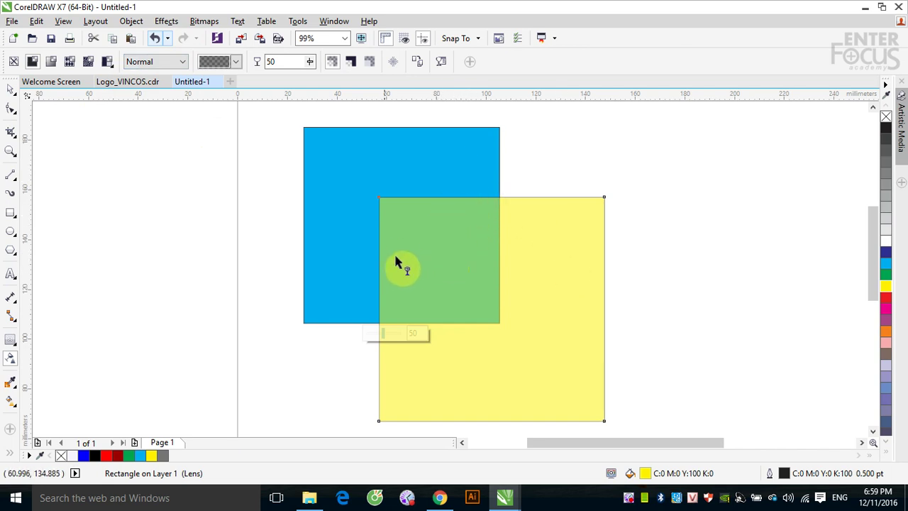
{"action": "left_click", "coordinate": [180, 64]}
{"action": "left_click", "coordinate": [154, 93]}
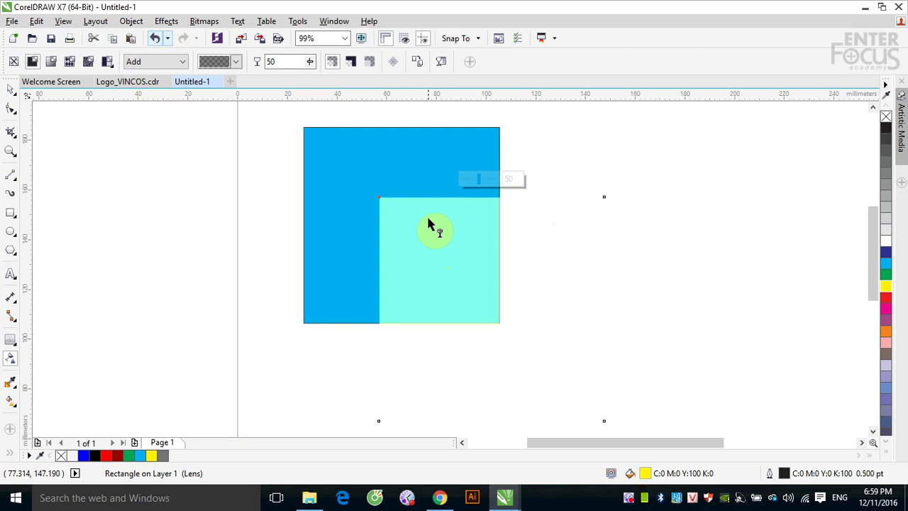
{"action": "left_click", "coordinate": [184, 62]}
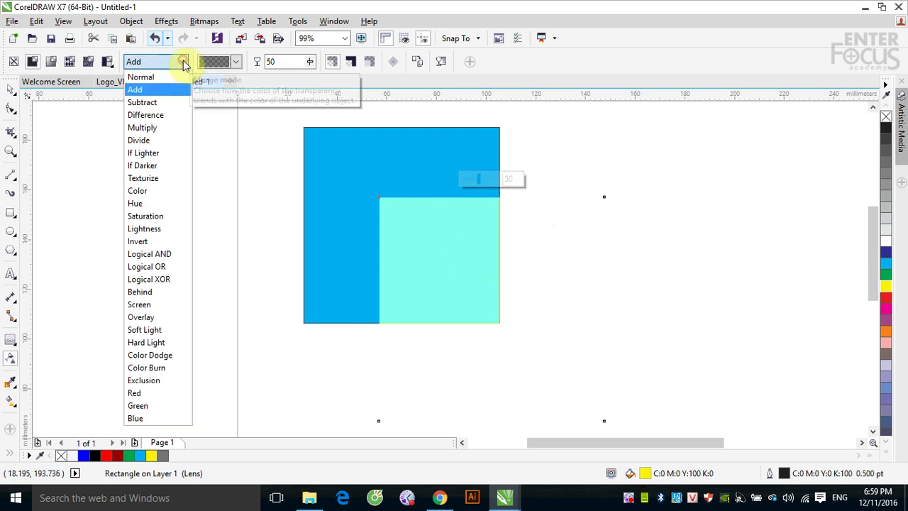
{"action": "left_click", "coordinate": [158, 101]}
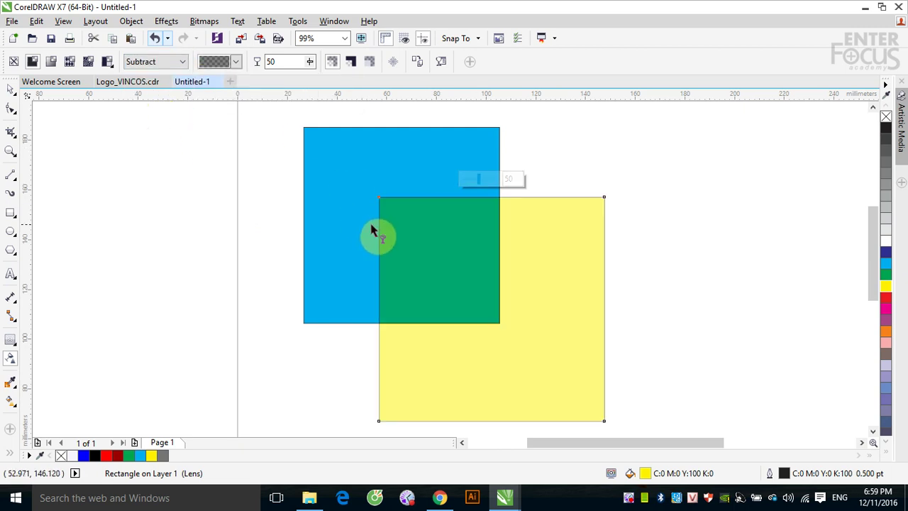
Try the Difference, Multiply and Divide merge modes on the yellow square
{"action": "left_click", "coordinate": [183, 62]}
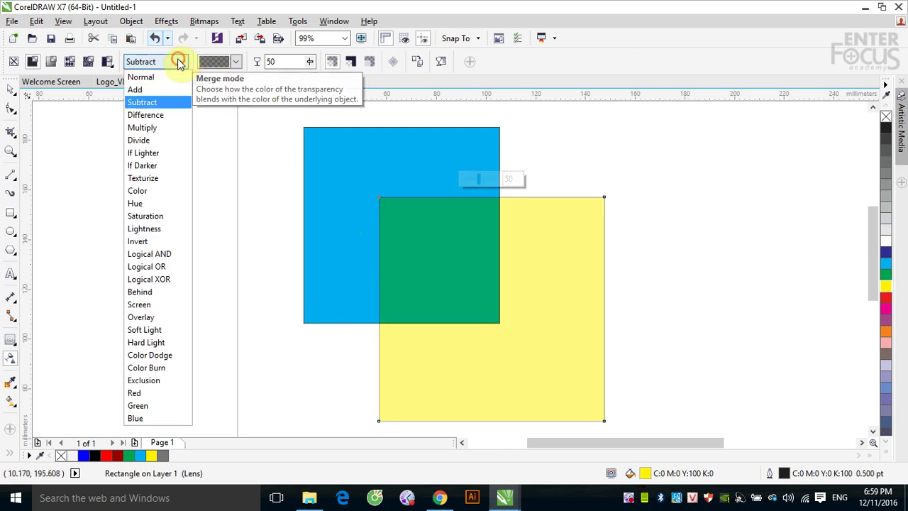
{"action": "left_click", "coordinate": [159, 115]}
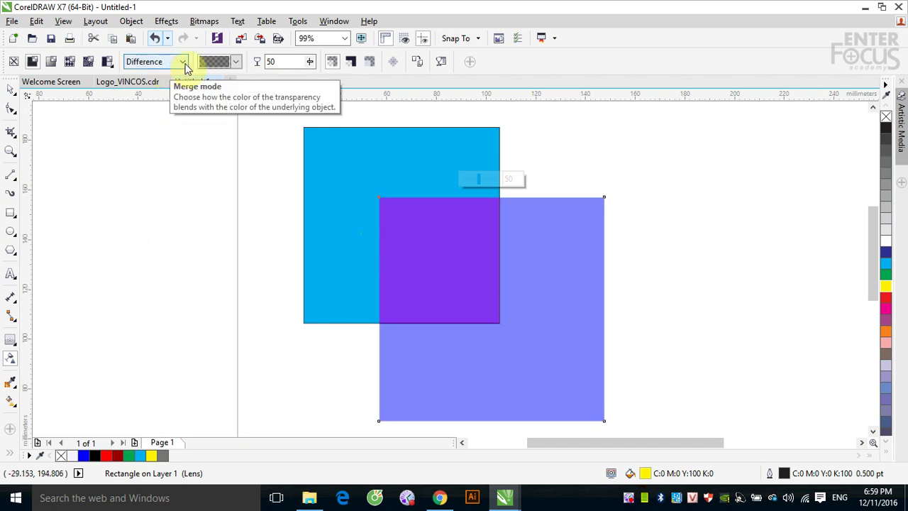
{"action": "left_click", "coordinate": [184, 63]}
{"action": "left_click", "coordinate": [160, 126]}
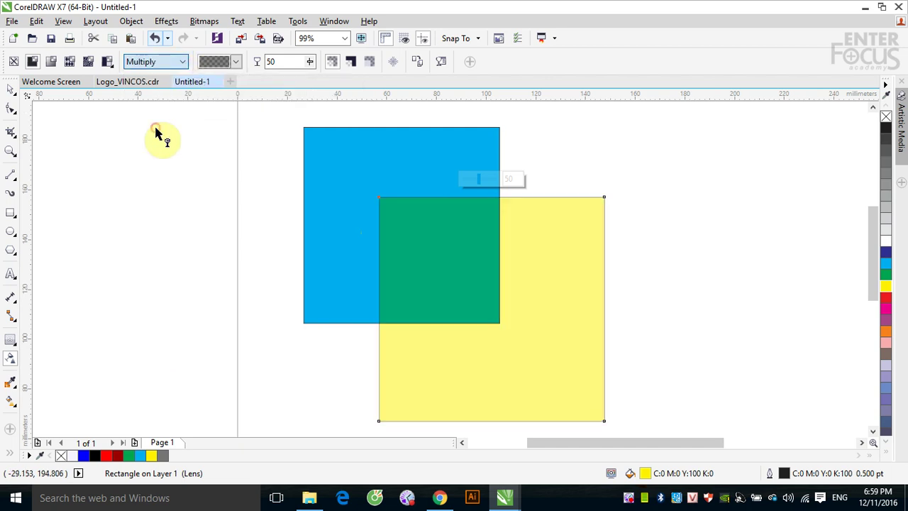
{"action": "left_click", "coordinate": [182, 61]}
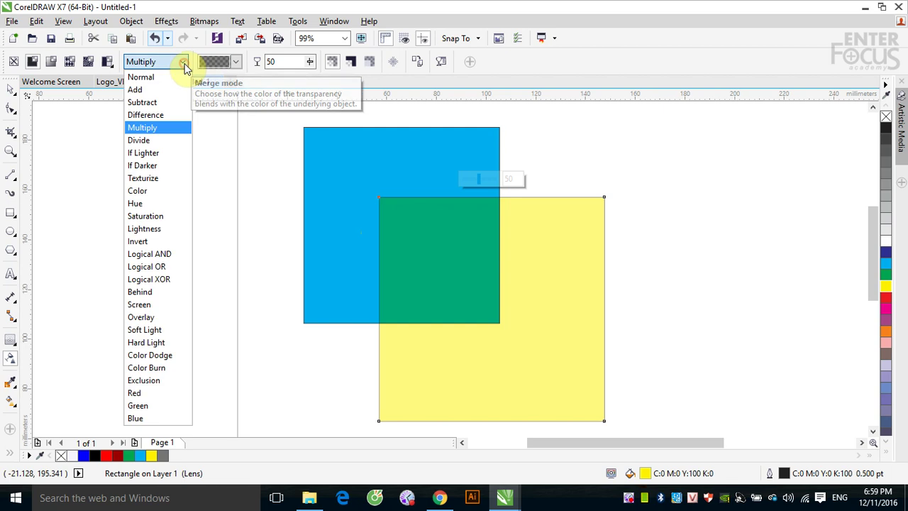
{"action": "left_click", "coordinate": [150, 138]}
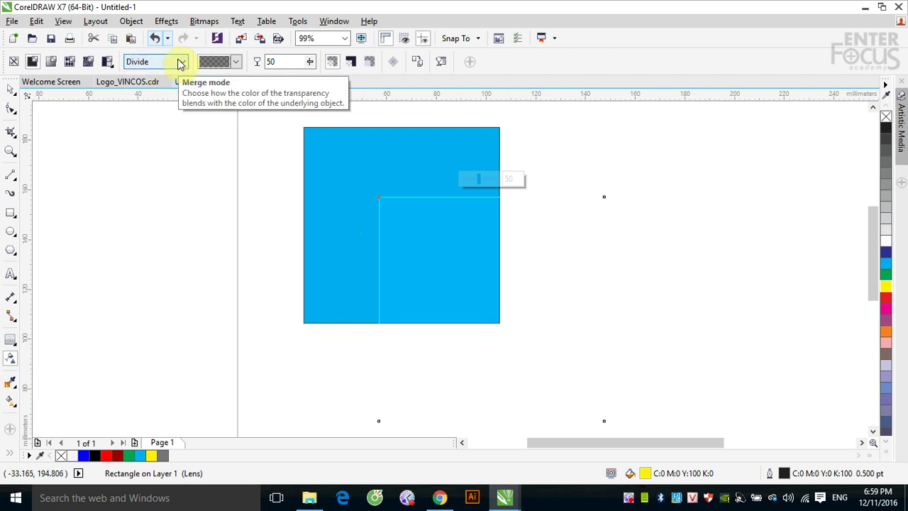
Try the If Lighter and If Darker merge modes on the yellow square, ending with Texturize
{"action": "left_click", "coordinate": [184, 63]}
{"action": "left_click", "coordinate": [152, 153]}
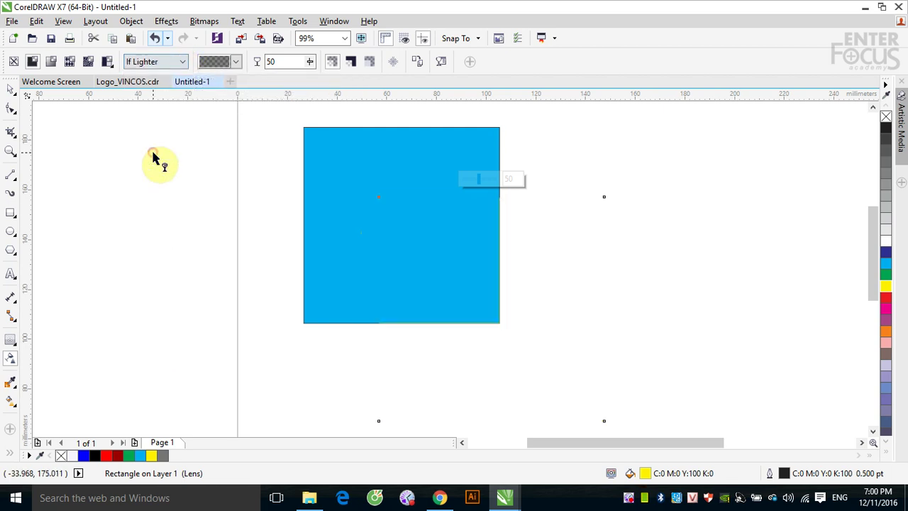
{"action": "left_click", "coordinate": [178, 62]}
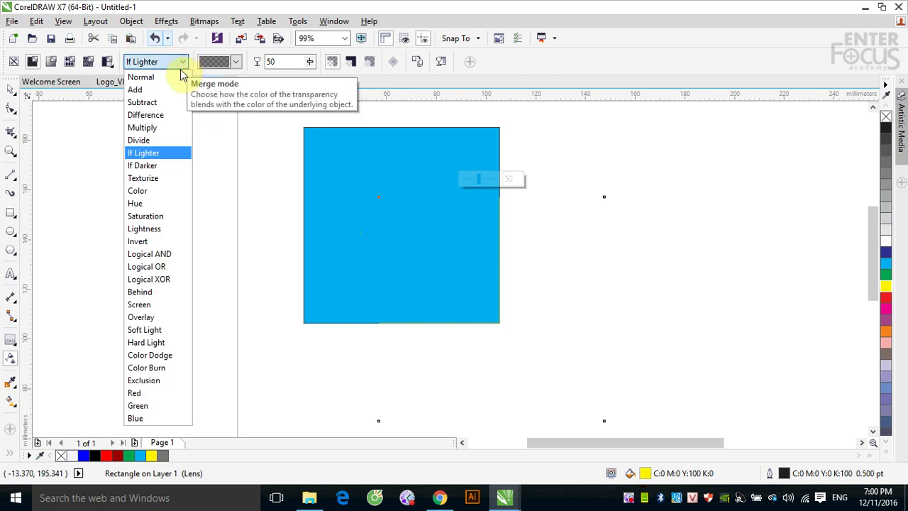
{"action": "left_click", "coordinate": [168, 166]}
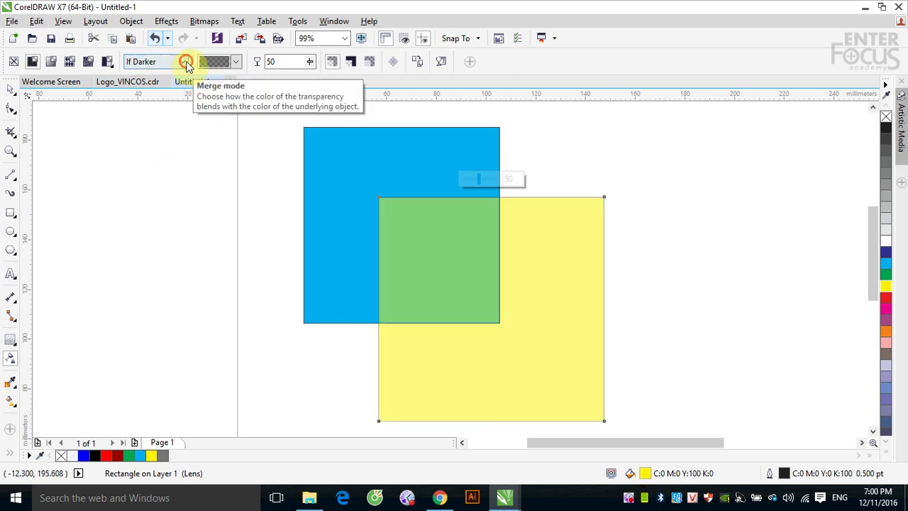
{"action": "left_click", "coordinate": [162, 62]}
{"action": "left_click", "coordinate": [165, 183]}
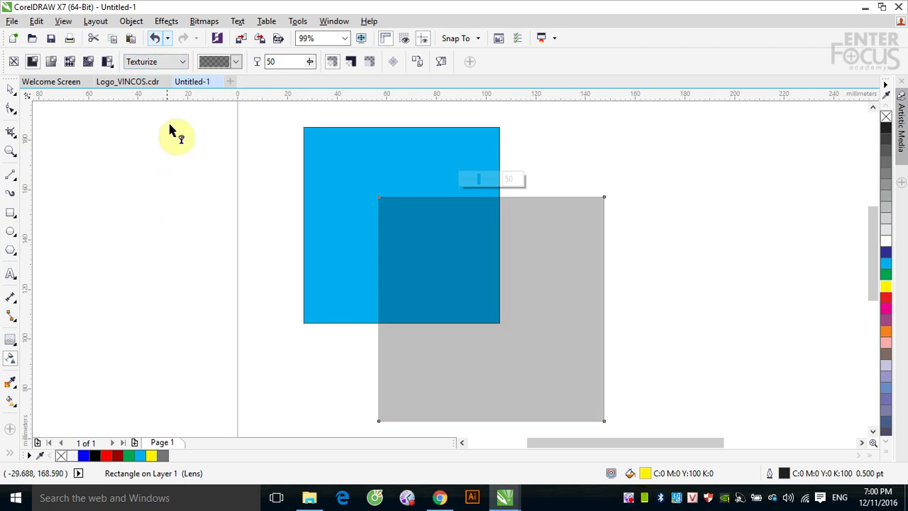
Try the Color and Hue merge modes on the yellow square, ending with Normal
{"action": "left_click", "coordinate": [183, 62]}
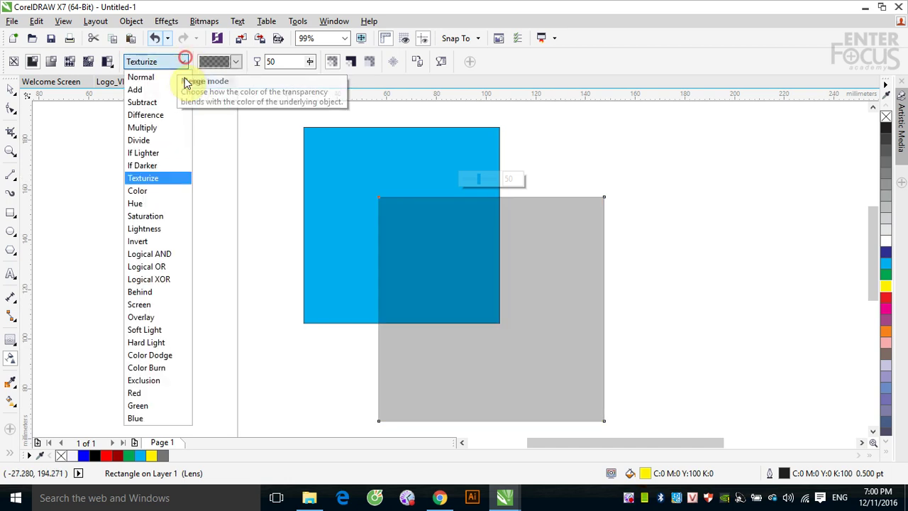
{"action": "left_click", "coordinate": [160, 191]}
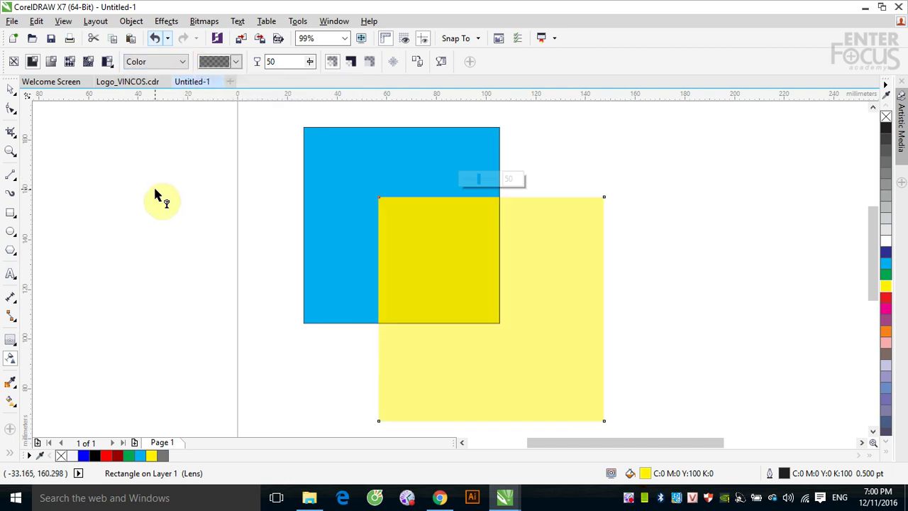
{"action": "left_click", "coordinate": [182, 62]}
{"action": "left_click", "coordinate": [154, 205]}
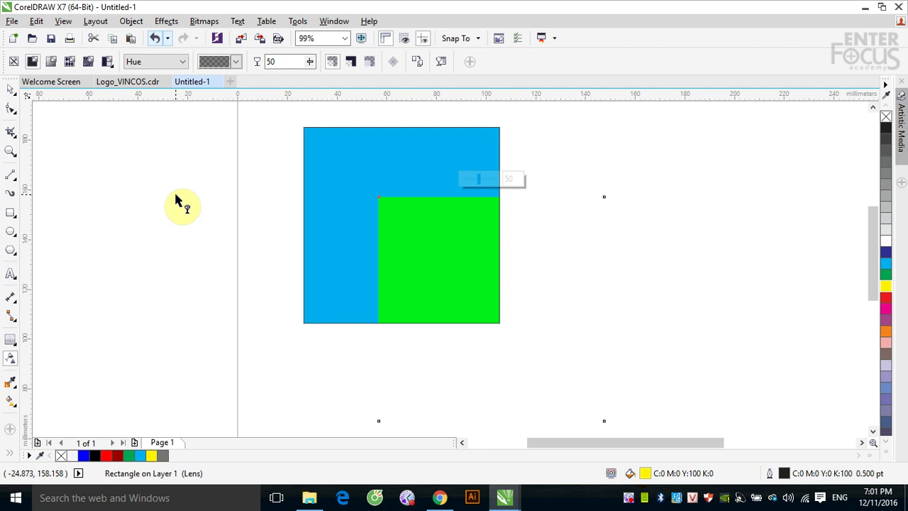
{"action": "left_click", "coordinate": [179, 62]}
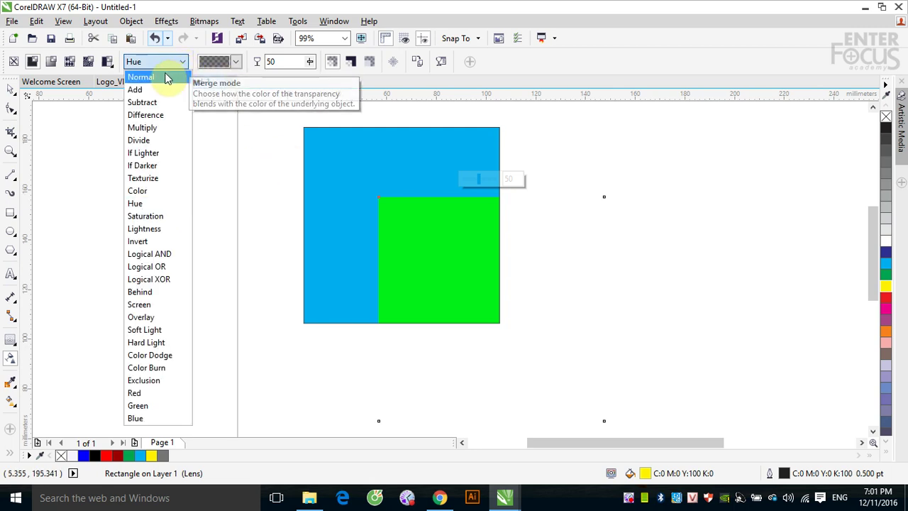
{"action": "left_click", "coordinate": [142, 76]}
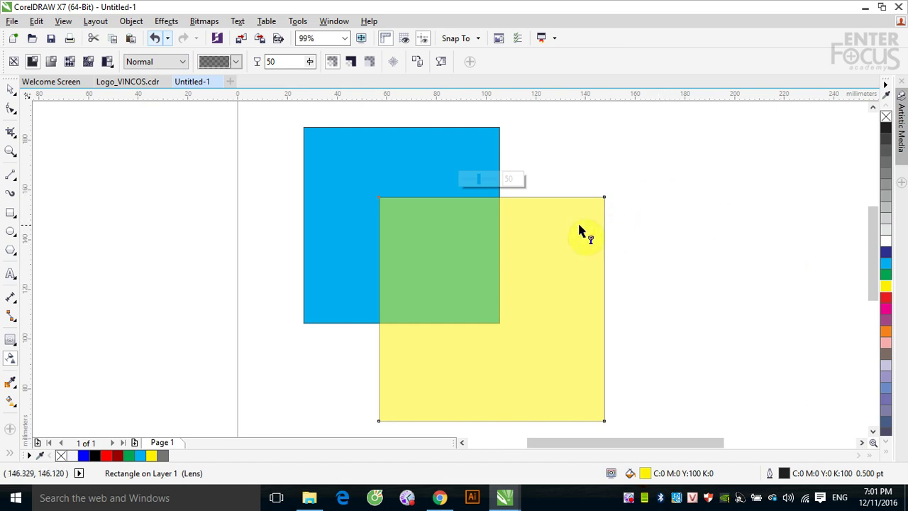
Deselect and reselect the yellow square, and set its outline width to 16 pt
{"action": "left_click", "coordinate": [10, 89]}
{"action": "left_click", "coordinate": [598, 150]}
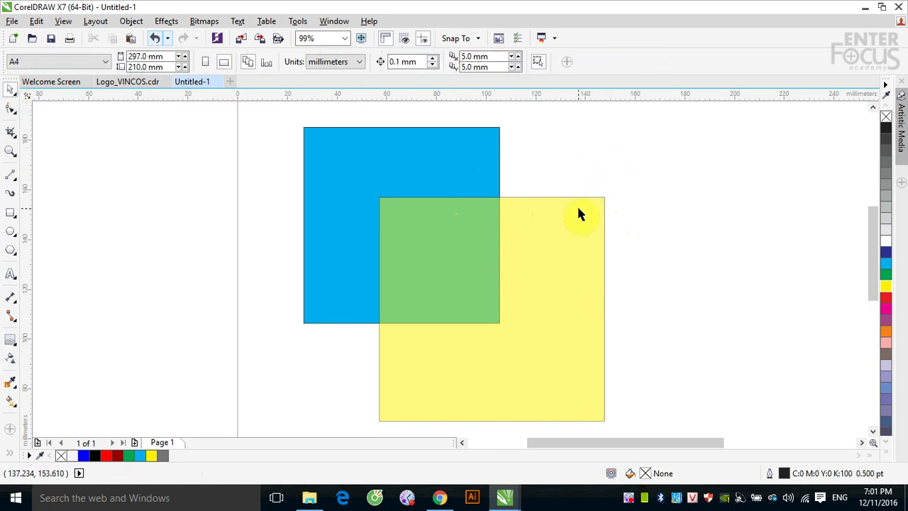
{"action": "left_click", "coordinate": [578, 207]}
{"action": "left_click", "coordinate": [625, 62]}
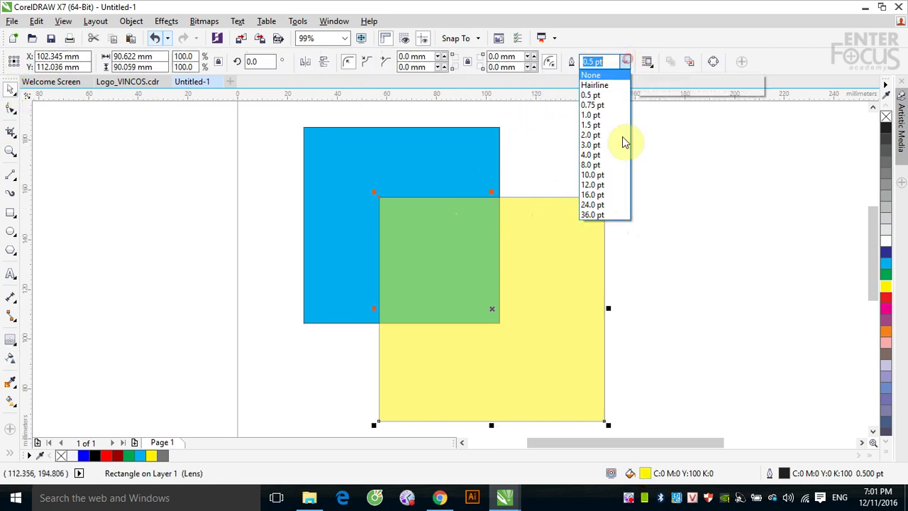
{"action": "left_click", "coordinate": [612, 196]}
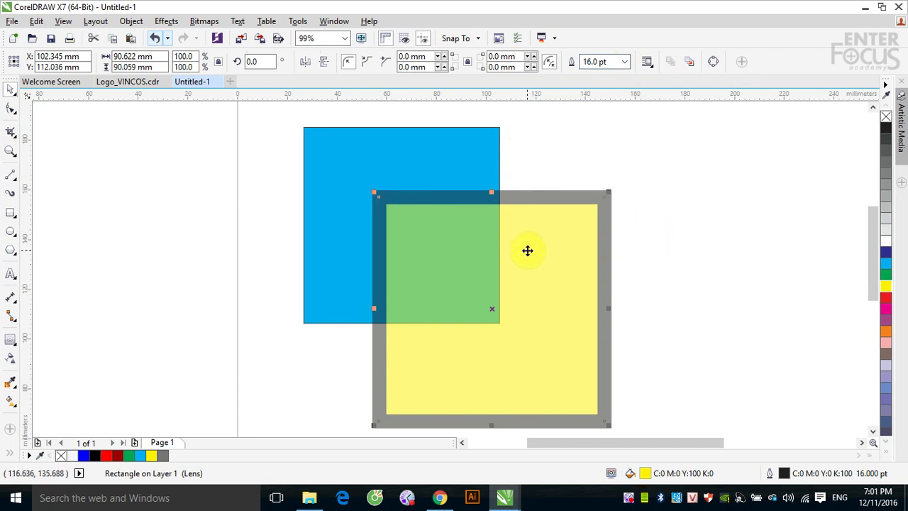
Try limiting the yellow square's transparency to its fill and to its outline, ending with both included
{"action": "left_click", "coordinate": [11, 359]}
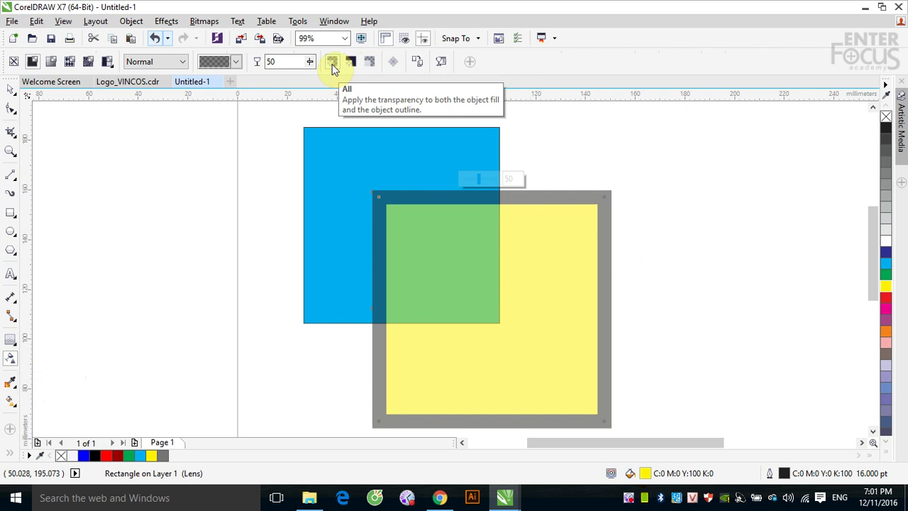
{"action": "left_click", "coordinate": [332, 63]}
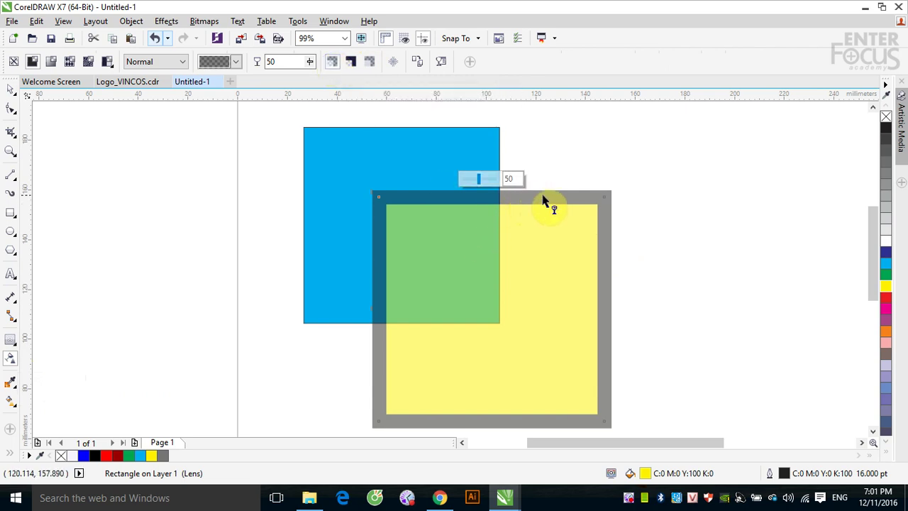
{"action": "left_click", "coordinate": [350, 63]}
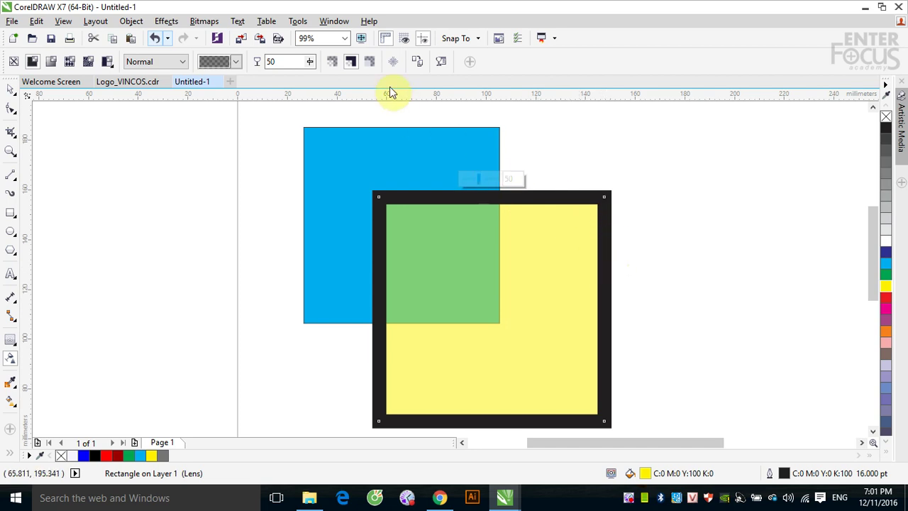
{"action": "left_click", "coordinate": [370, 62]}
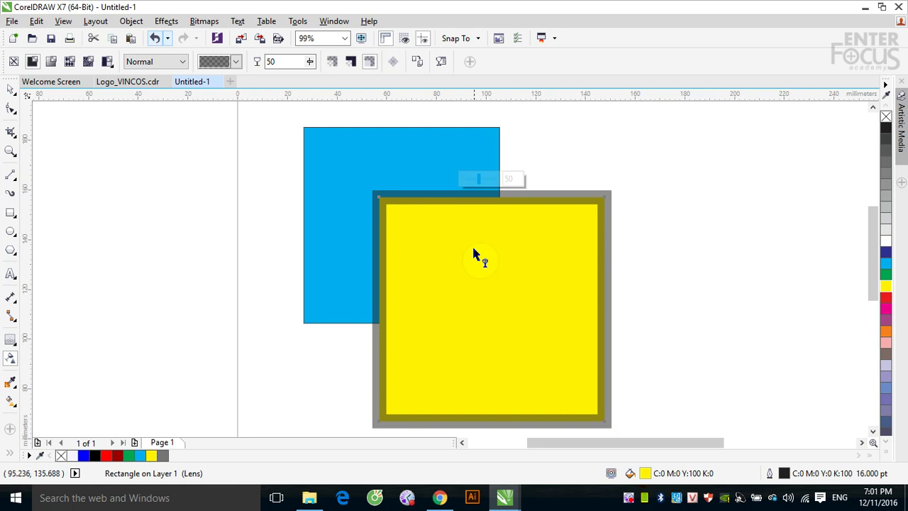
{"action": "left_click", "coordinate": [332, 63]}
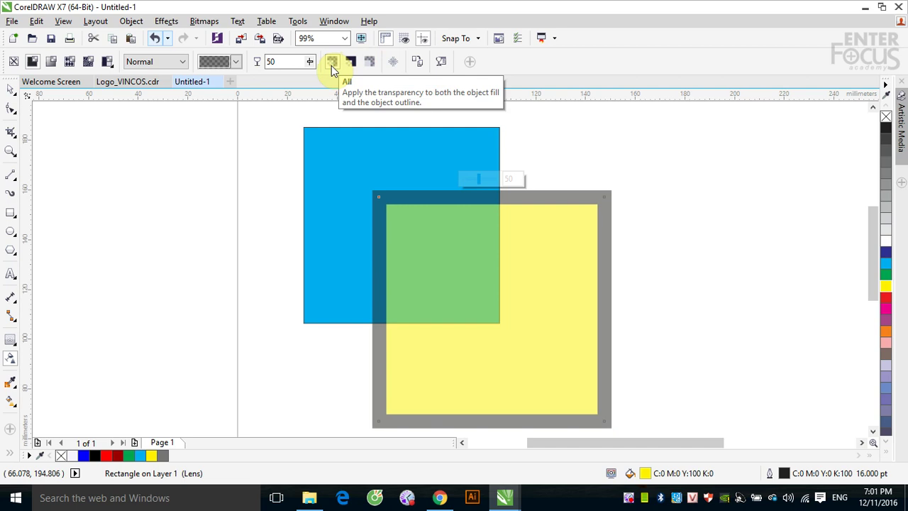
Freeze the yellow square's transparency and try a diagonal fountain transparency on it
{"action": "left_click", "coordinate": [394, 64]}
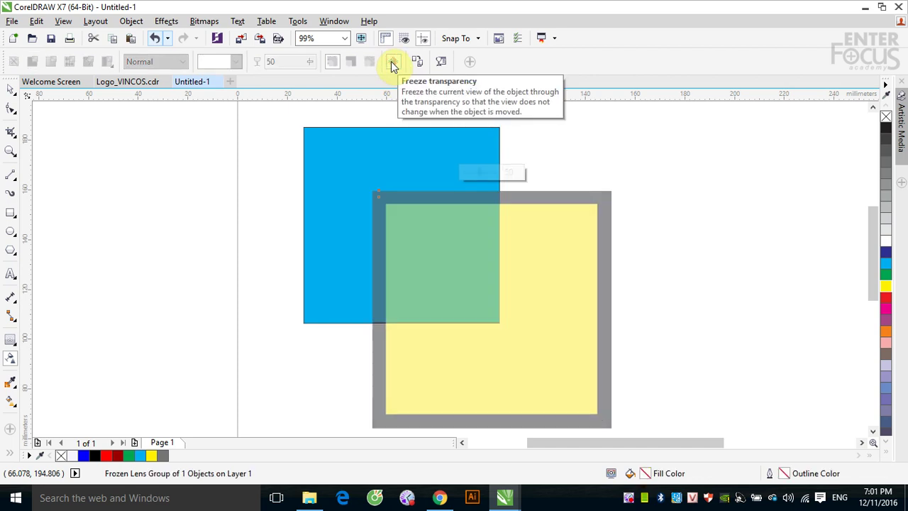
{"action": "left_click", "coordinate": [448, 241]}
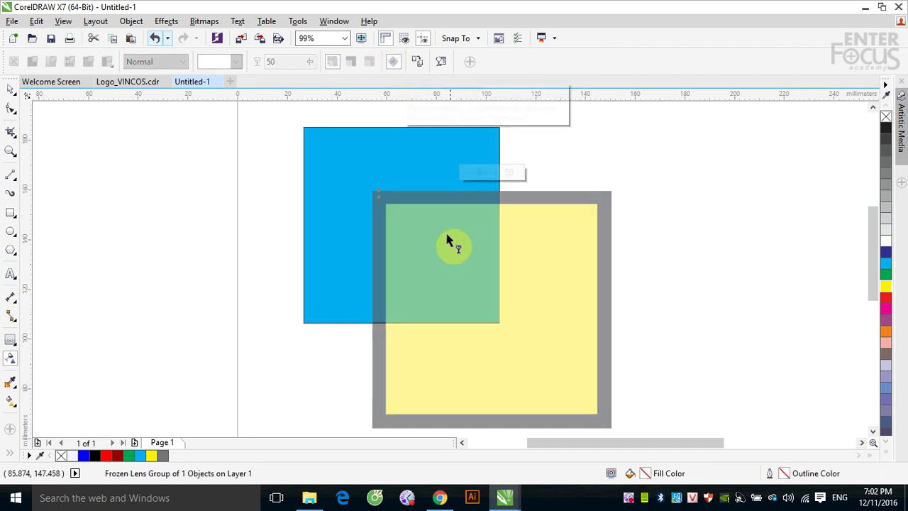
{"action": "left_click_drag", "start_coordinate": [453, 259], "coordinate": [518, 305]}
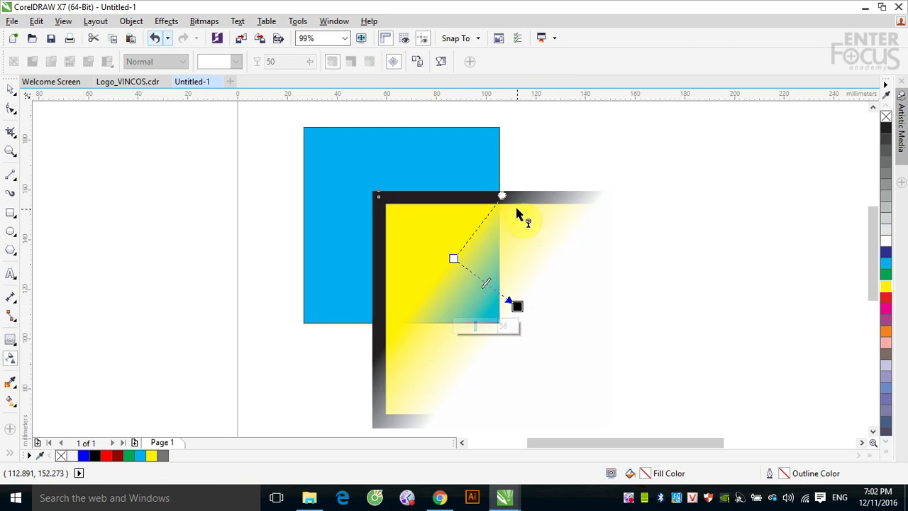
{"action": "key", "text": "ctrl+z"}
Try another diagonal fountain transparency on the frozen square, repositioning its end node and turning off the freeze
{"action": "left_click", "coordinate": [457, 273]}
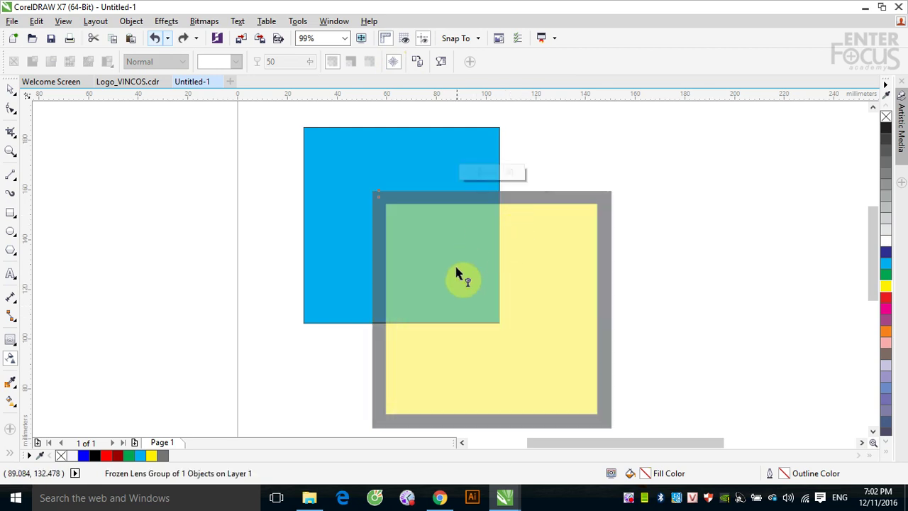
{"action": "left_click_drag", "start_coordinate": [457, 273], "coordinate": [526, 362]}
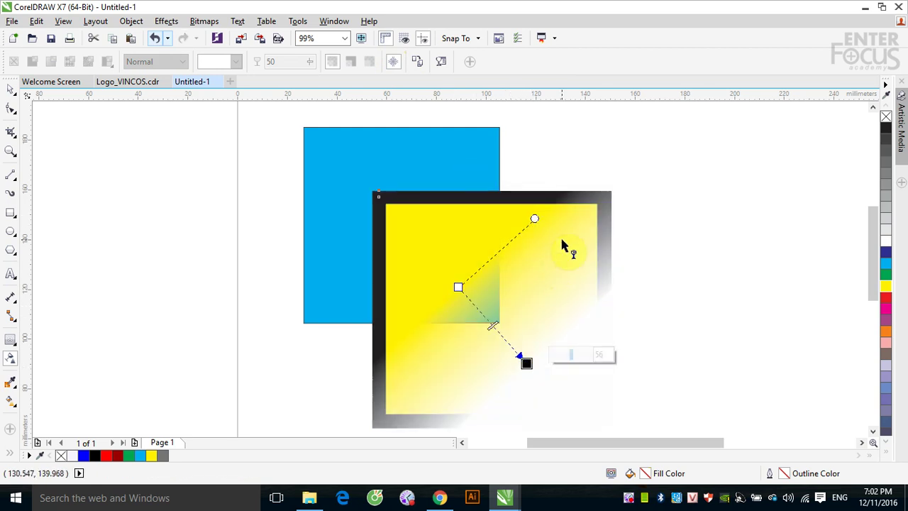
{"action": "left_click_drag", "start_coordinate": [526, 362], "coordinate": [501, 313]}
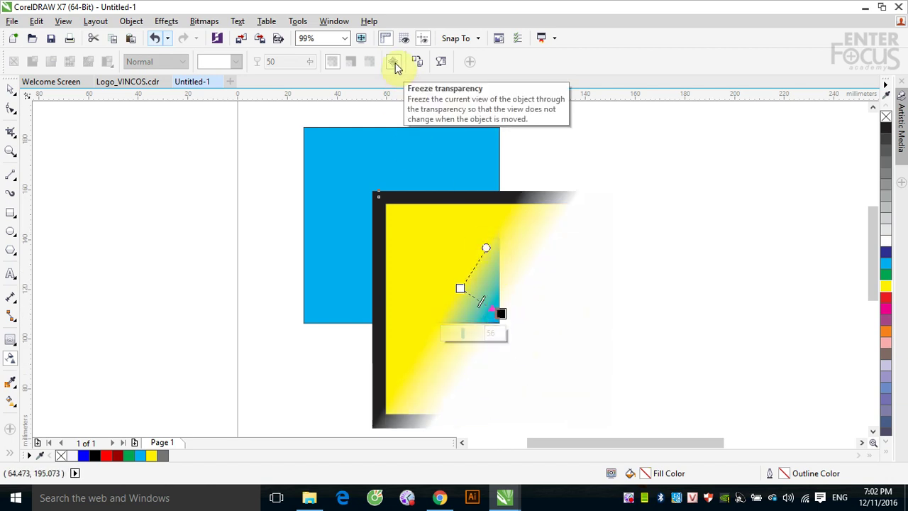
{"action": "left_click_drag", "start_coordinate": [501, 313], "coordinate": [549, 339]}
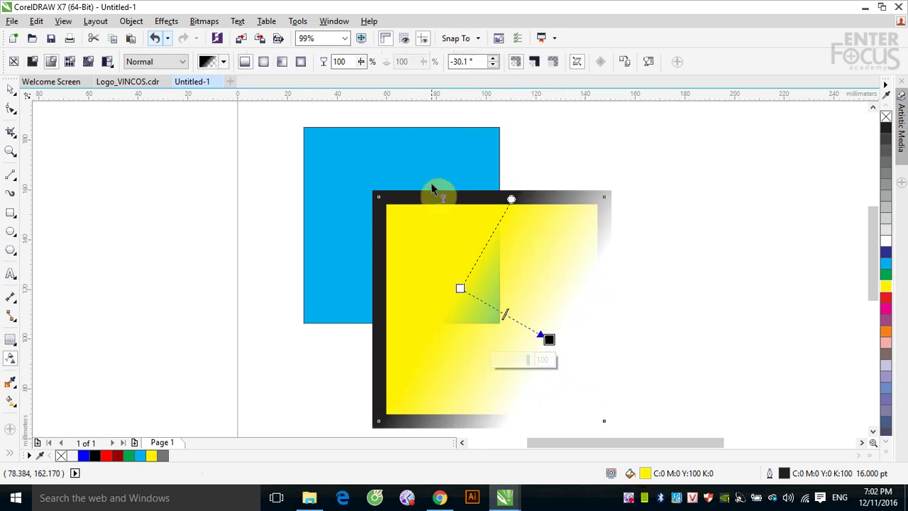
Reselect the yellow square and undo its fountain transparency changes back to the frozen uniform transparency
{"action": "left_click", "coordinate": [9, 90]}
{"action": "left_click", "coordinate": [735, 273]}
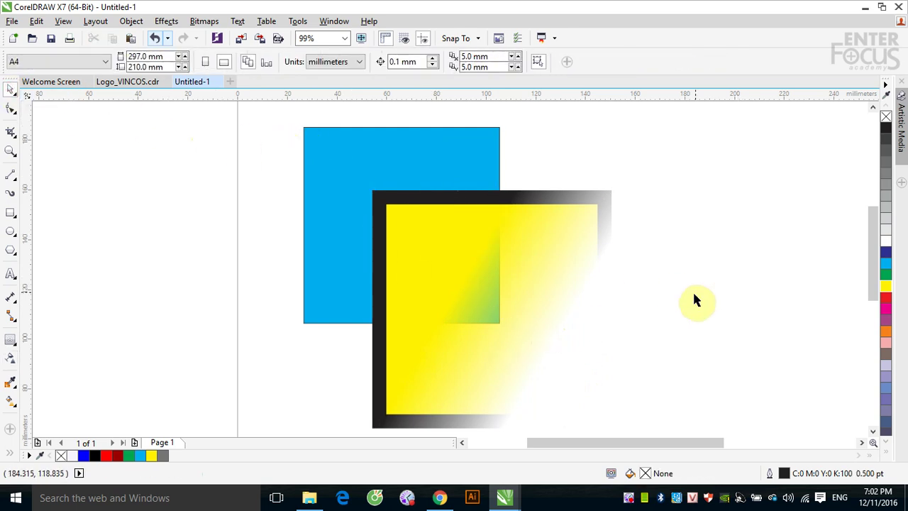
{"action": "left_click", "coordinate": [454, 266]}
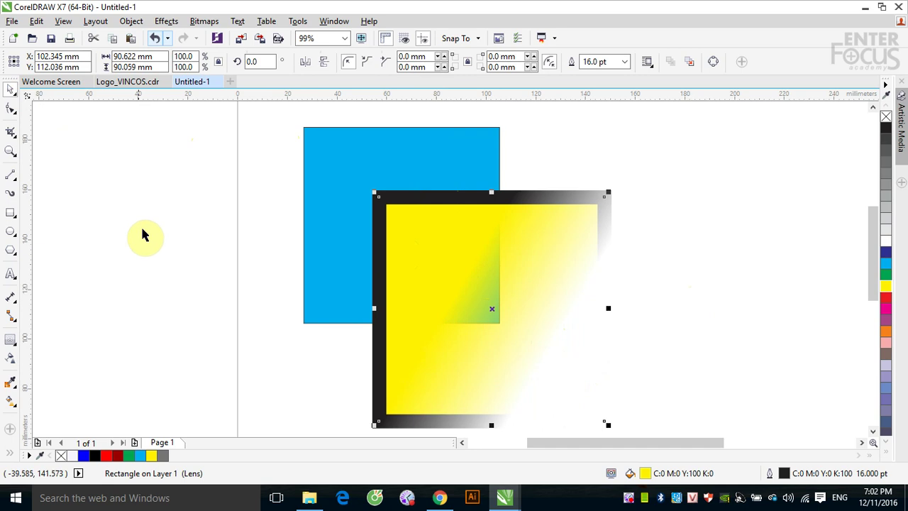
{"action": "key", "text": "ctrl+z"}
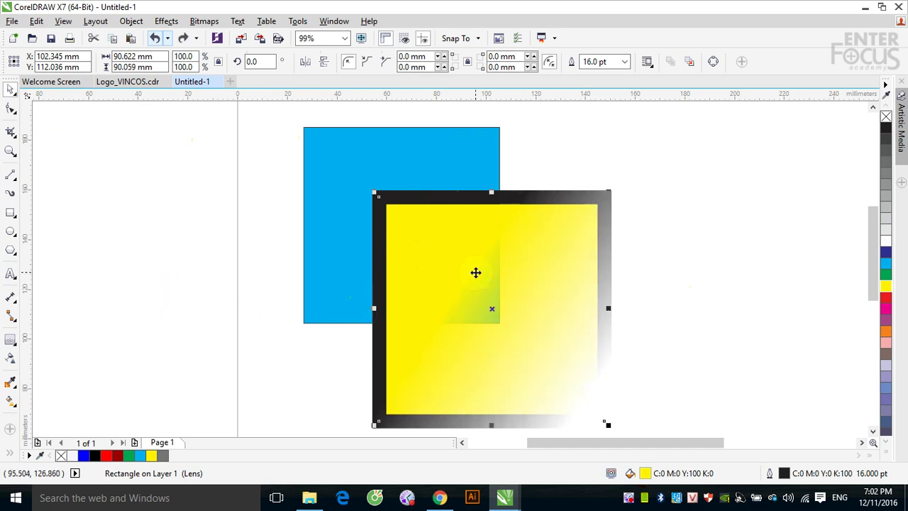
{"action": "key", "text": "ctrl+z"}
{"action": "key", "text": "ctrl+z"}
{"action": "key", "text": "ctrl+z"}
{"action": "key", "text": "ctrl+z"}
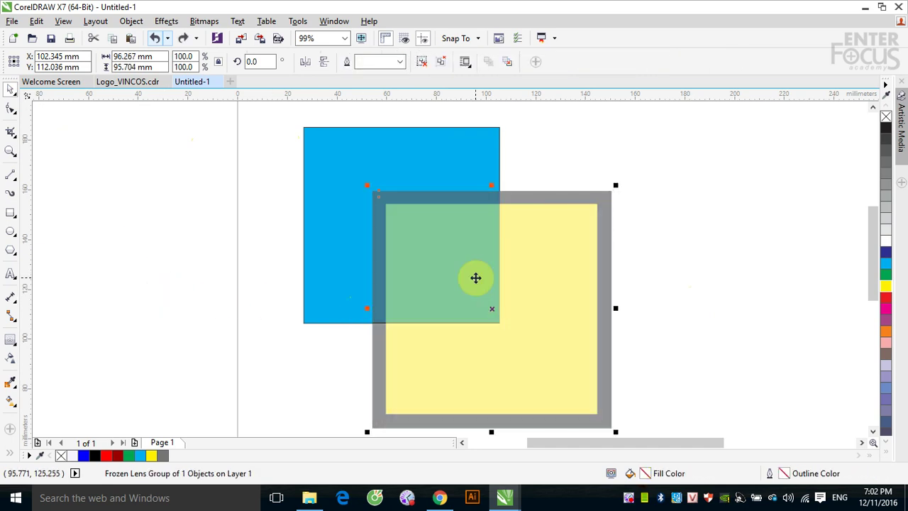
Reselect the frozen square and unfreeze its transparency
{"action": "left_click", "coordinate": [10, 358]}
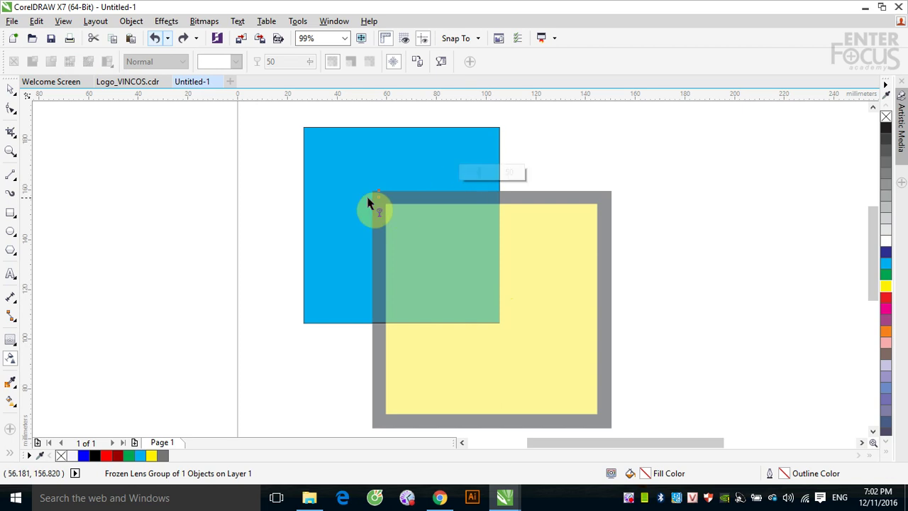
{"action": "left_click", "coordinate": [10, 88]}
{"action": "left_click", "coordinate": [657, 302]}
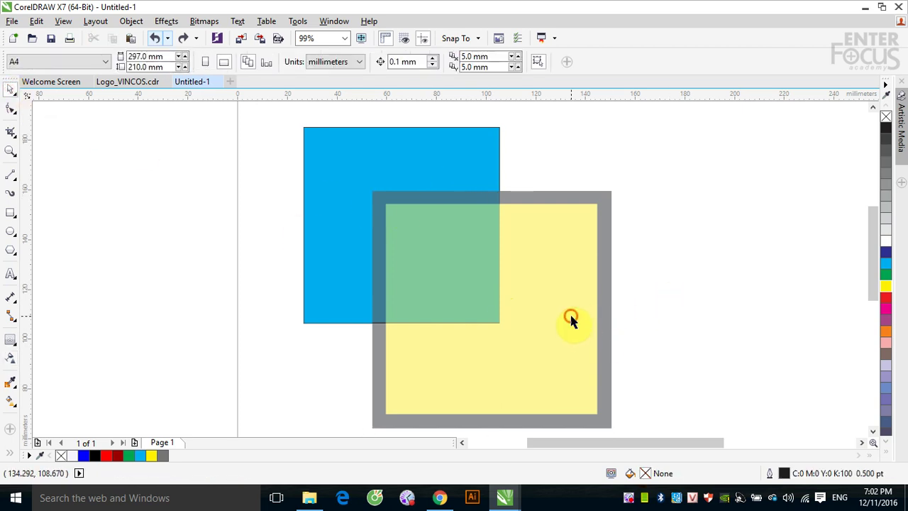
{"action": "left_click", "coordinate": [571, 317]}
{"action": "left_click", "coordinate": [10, 358]}
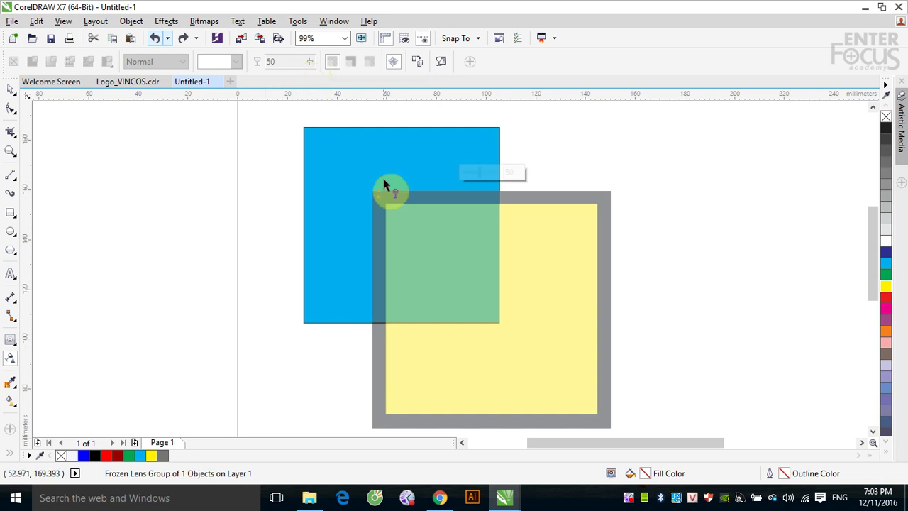
{"action": "left_click", "coordinate": [393, 63]}
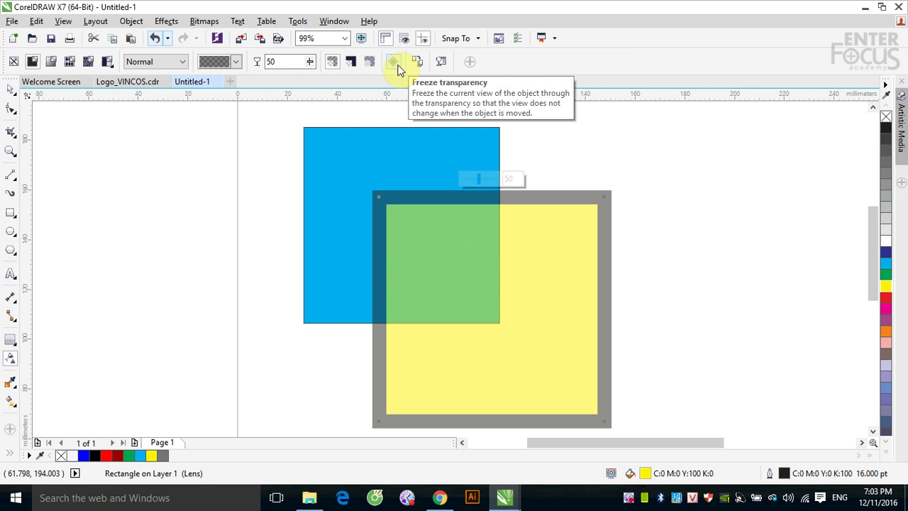
Try a bitmap pattern transparency on the yellow square and replace it with a two-color pattern transparency
{"action": "left_click", "coordinate": [88, 62]}
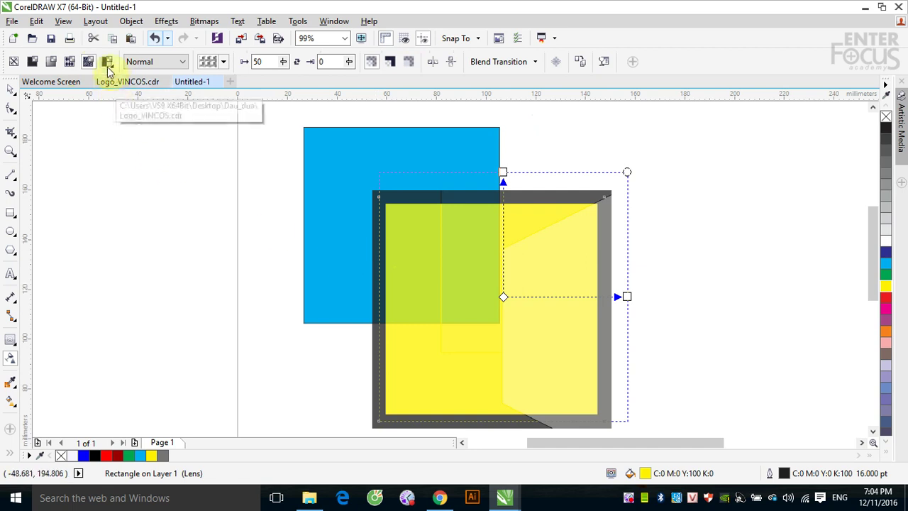
{"action": "left_click", "coordinate": [107, 62]}
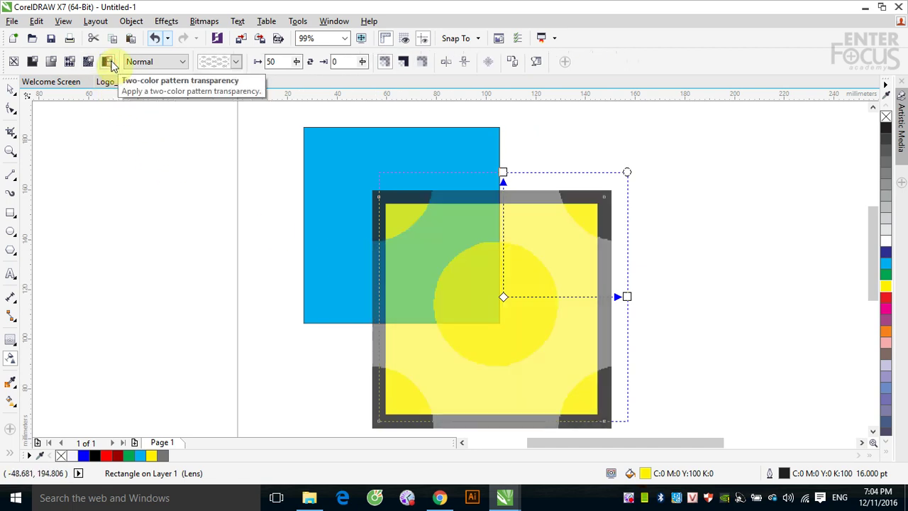
{"action": "left_click", "coordinate": [109, 64]}
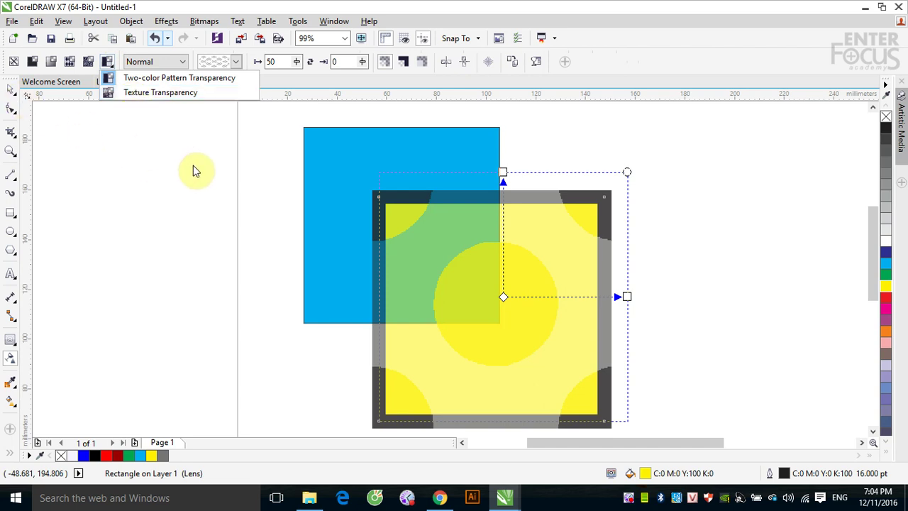
Select the blue square and copy the yellow square's two-color pattern transparency onto it
{"action": "left_click", "coordinate": [10, 92]}
{"action": "left_click", "coordinate": [355, 187]}
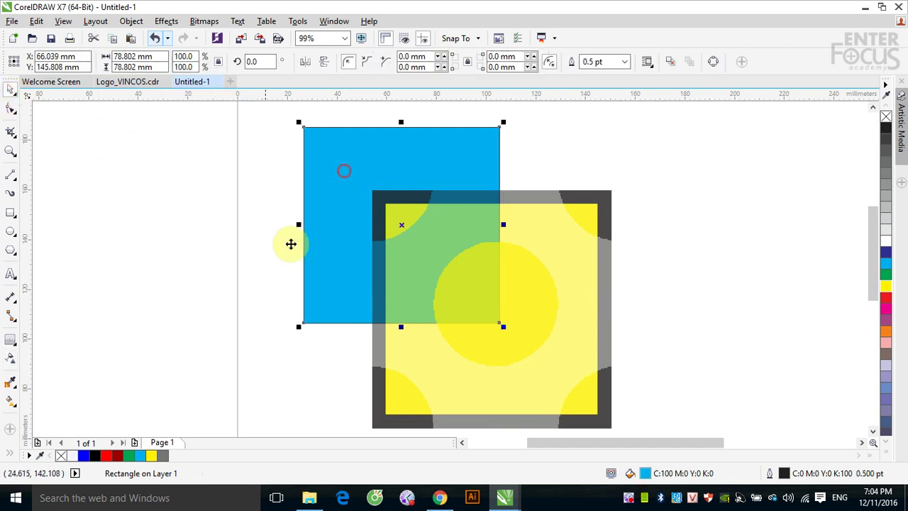
{"action": "left_click", "coordinate": [10, 358]}
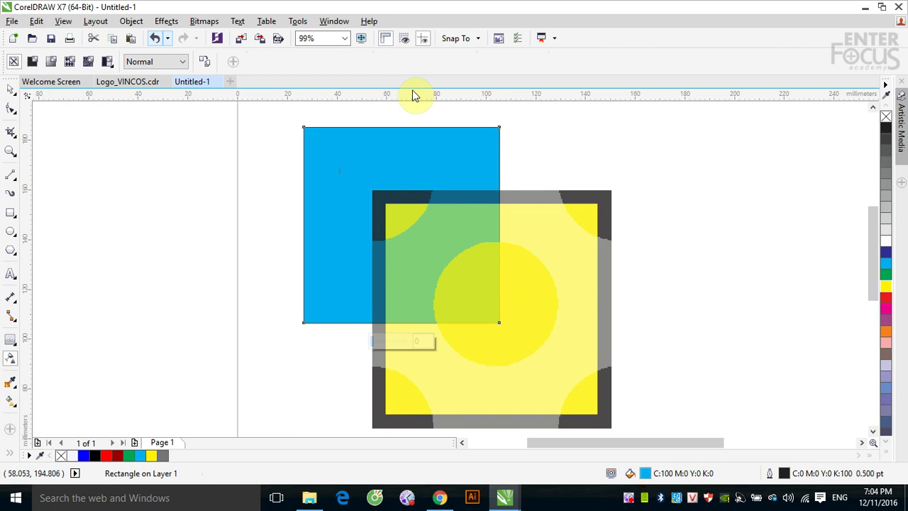
{"action": "left_click", "coordinate": [205, 63]}
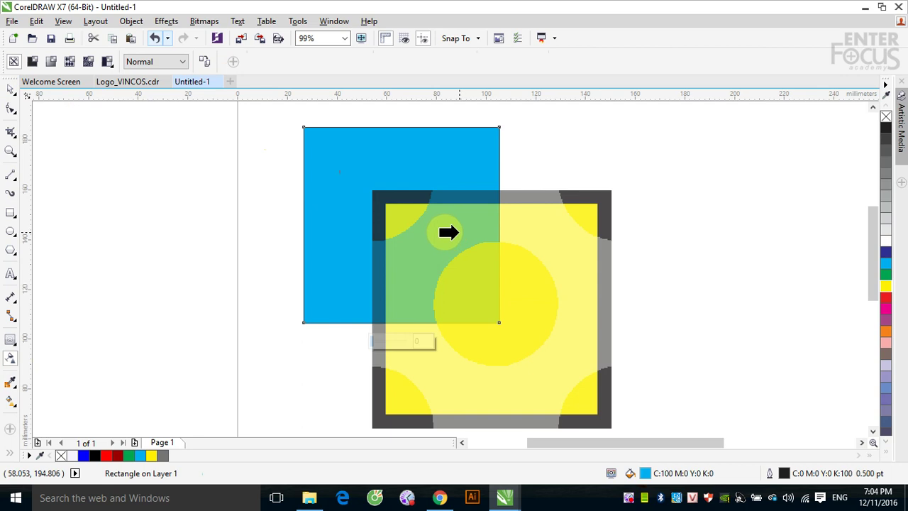
{"action": "left_click", "coordinate": [545, 236]}
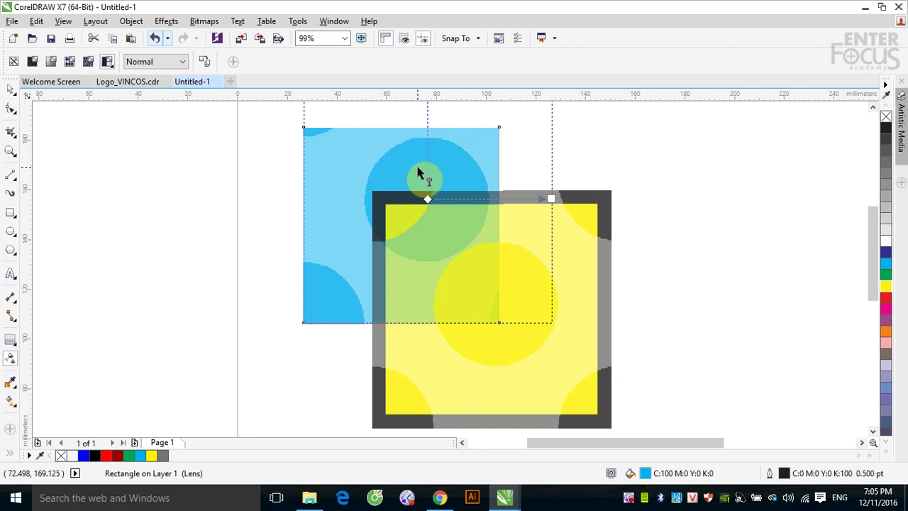
Select both the blue and yellow squares and delete them
{"action": "left_click", "coordinate": [11, 89]}
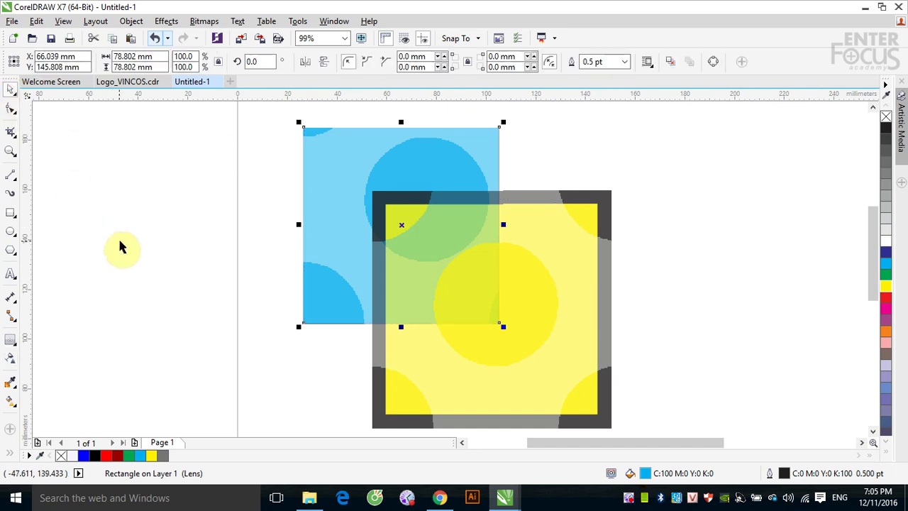
{"action": "left_click", "coordinate": [162, 210]}
{"action": "left_click_drag", "start_coordinate": [217, 151], "coordinate": [632, 351]}
{"action": "left_click", "coordinate": [327, 179]}
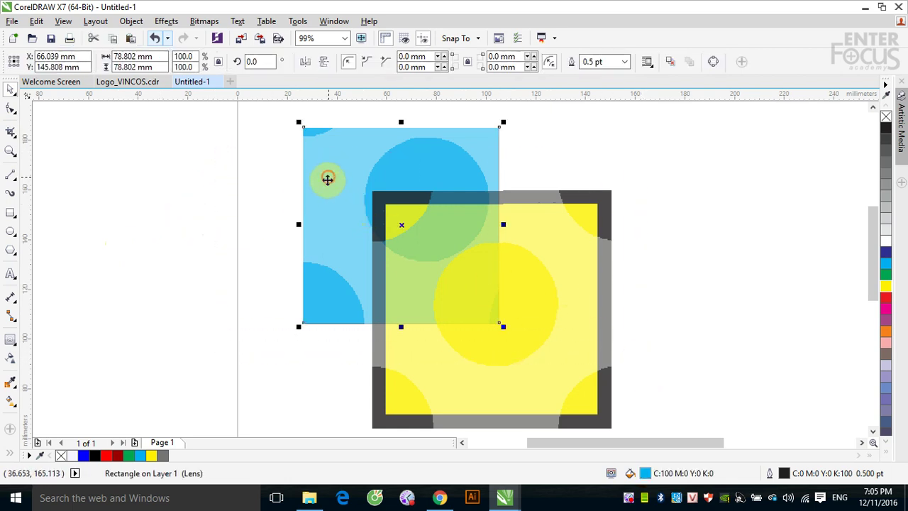
{"action": "left_click", "coordinate": [244, 222]}
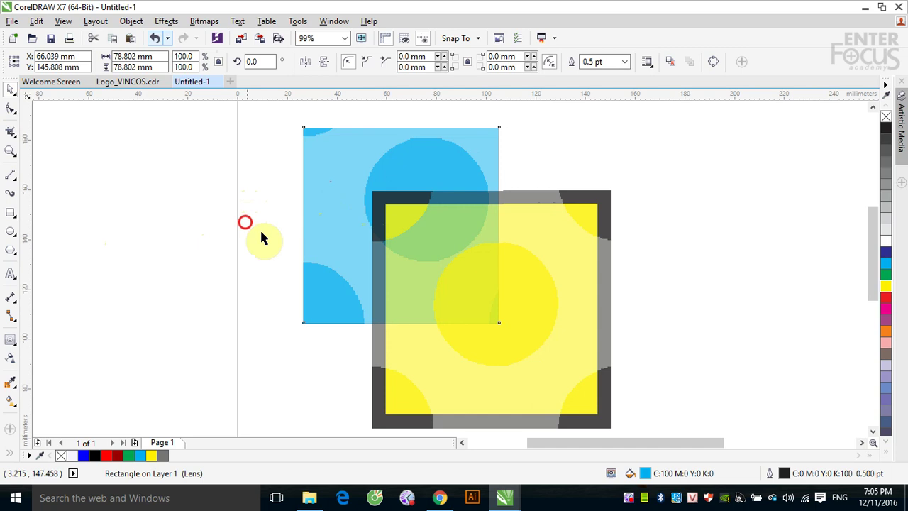
{"action": "left_click_drag", "start_coordinate": [261, 238], "coordinate": [555, 330]}
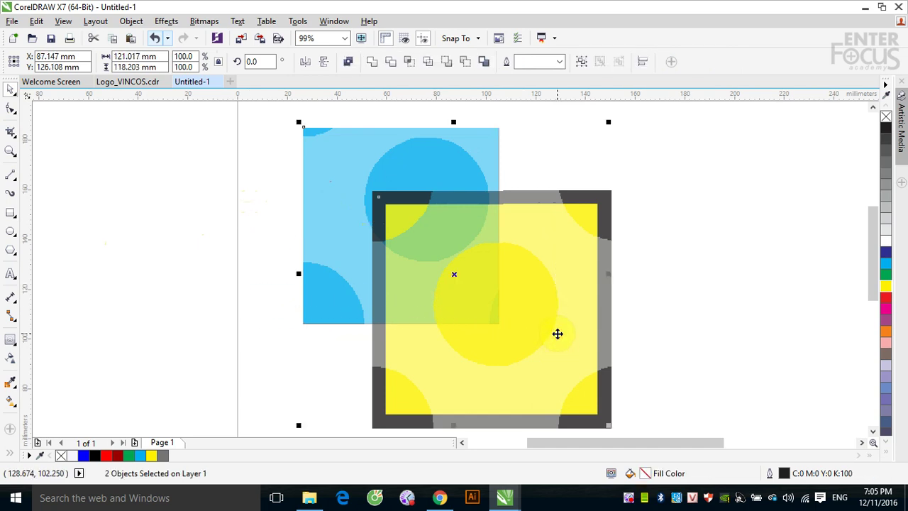
{"action": "key", "text": "Delete"}
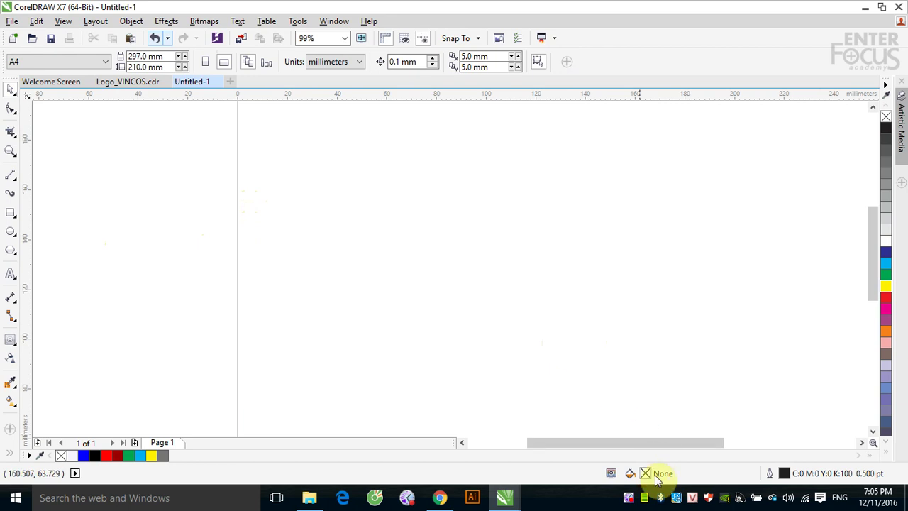